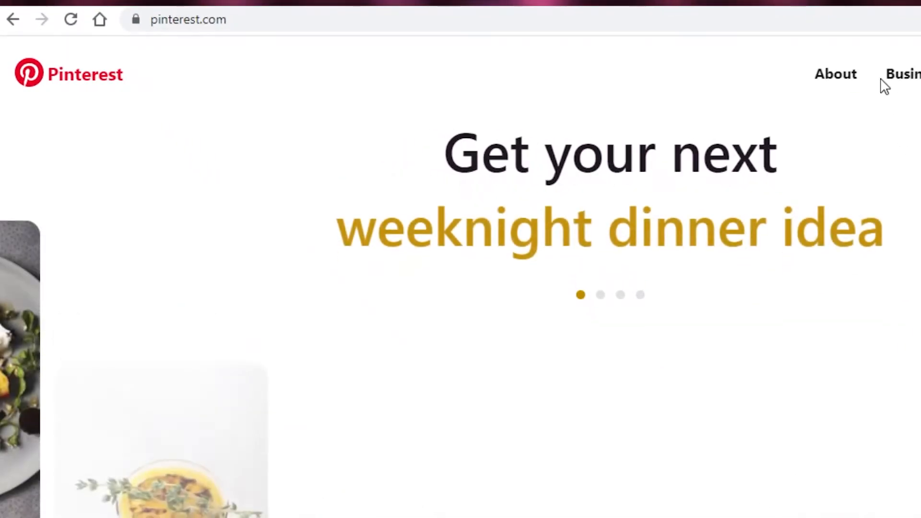
Go to Pinterest's business site, browse its resource topics and open the business account sign-up form
{"action": "left_click", "coordinate": [900, 78]}
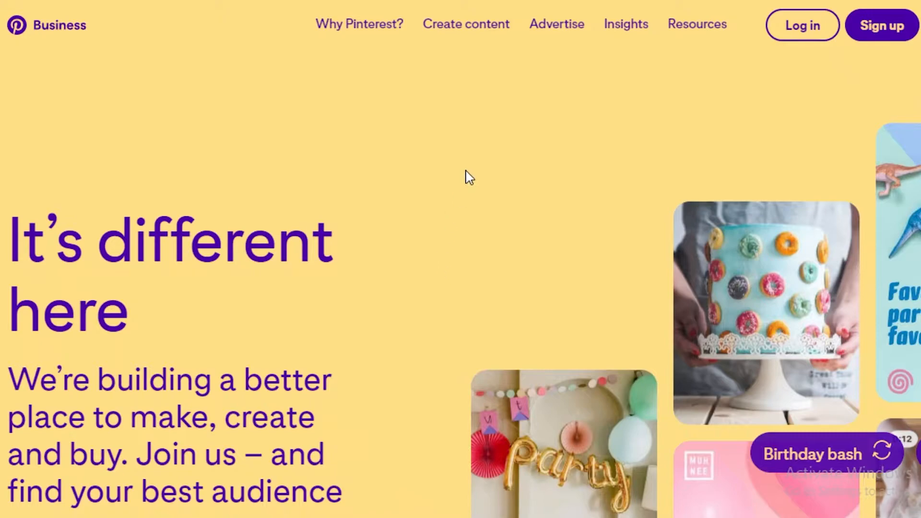
{"action": "scroll", "coordinate": [349, 163], "scroll_direction": "down", "scroll_amount": 3}
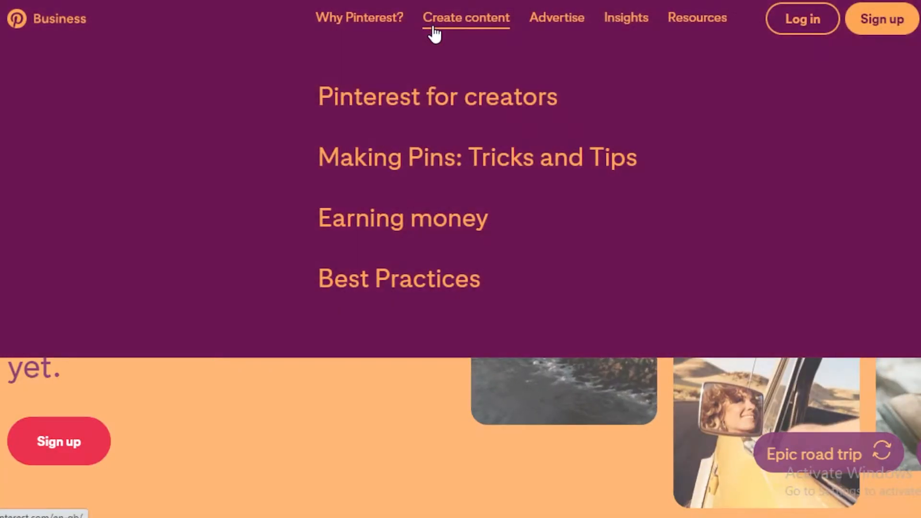
{"action": "mouse_move", "coordinate": [552, 21]}
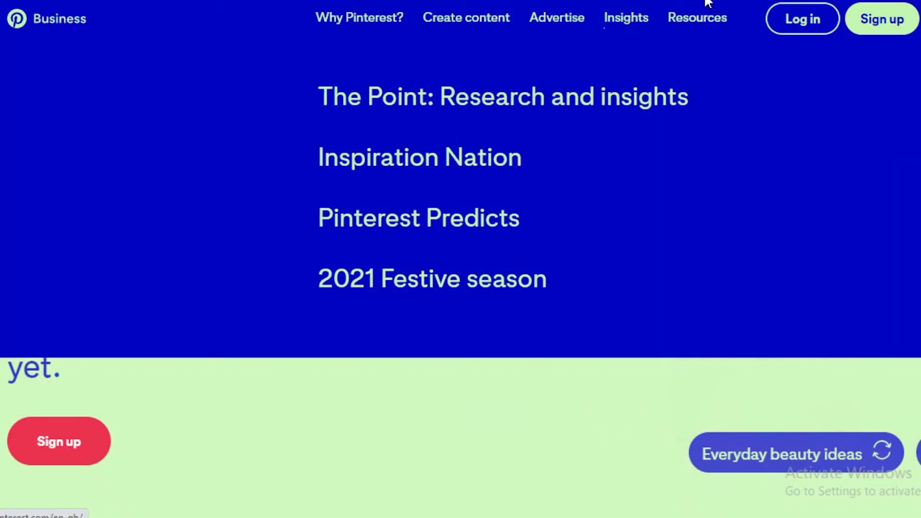
{"action": "mouse_move", "coordinate": [701, 24]}
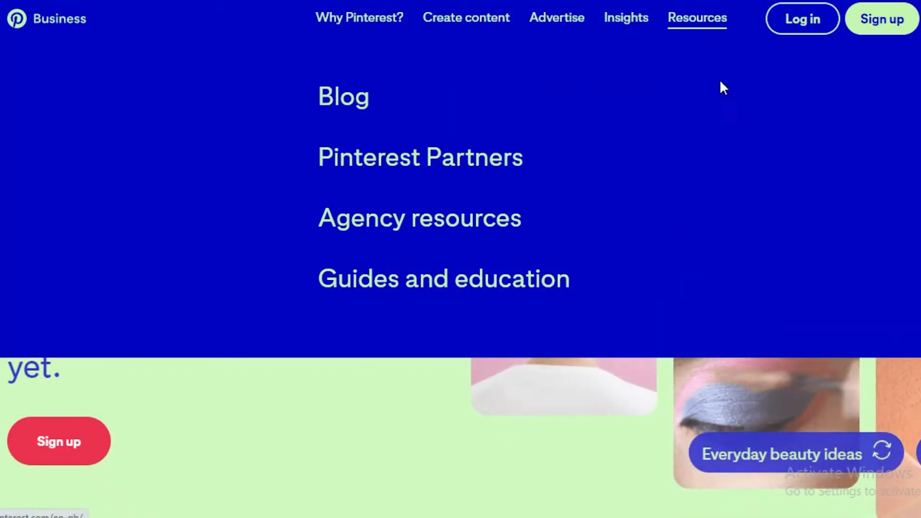
{"action": "scroll", "coordinate": [387, 424], "scroll_direction": "down", "scroll_amount": 3}
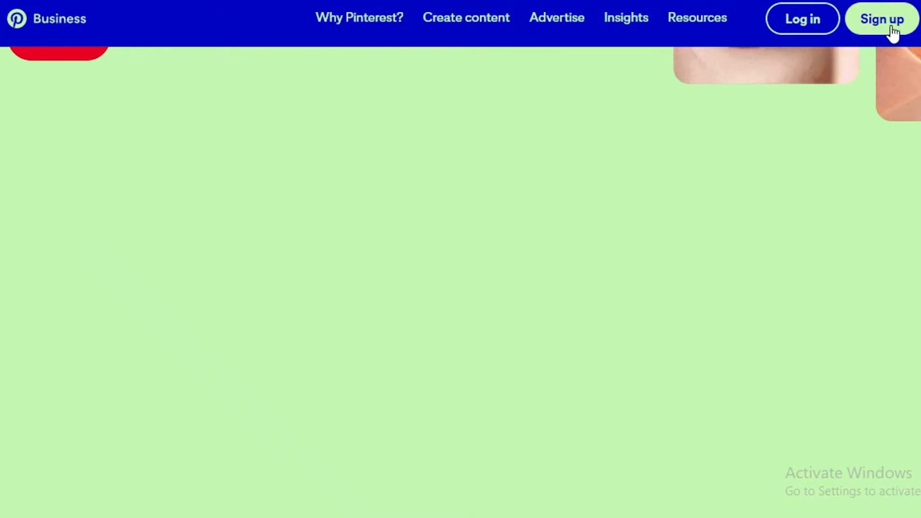
{"action": "left_click", "coordinate": [893, 32]}
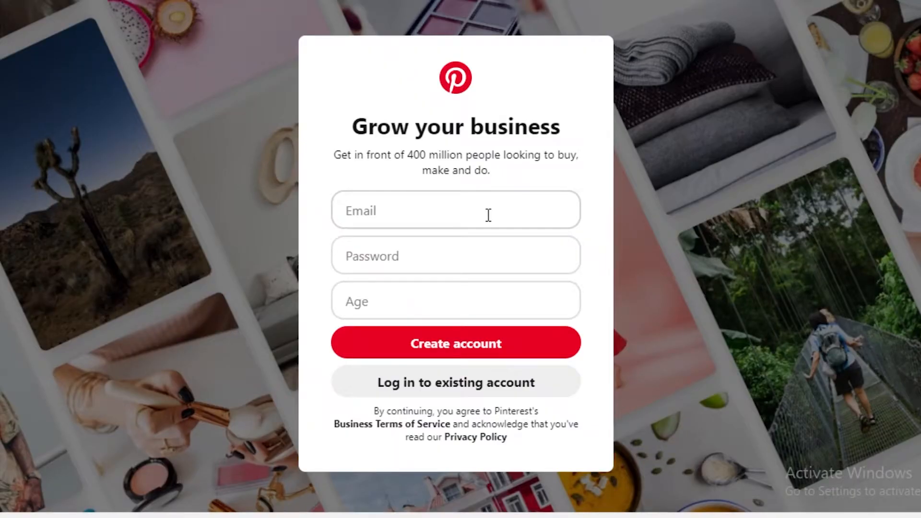
Enter the e-mail address, the account password and the age 19, and create the business account
{"action": "left_click", "coordinate": [488, 215]}
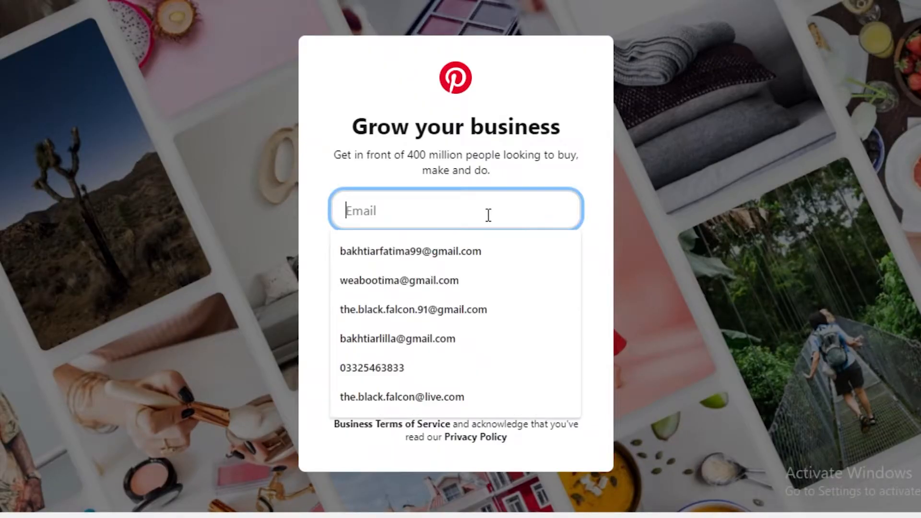
{"action": "type", "text": "b"}
{"action": "left_click", "coordinate": [468, 251]}
{"action": "left_click", "coordinate": [456, 270]}
{"action": "type", "text": "••"}
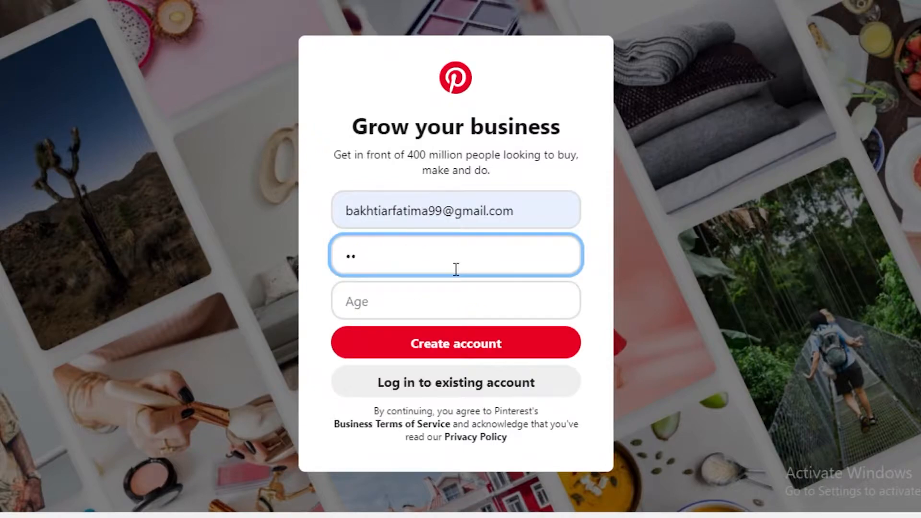
{"action": "key", "text": "BackSpace"}
{"action": "key", "text": "BackSpace"}
{"action": "type", "text": "••"}
{"action": "type", "text": "••••••••"}
{"action": "left_click", "coordinate": [458, 297]}
{"action": "type", "text": "19"}
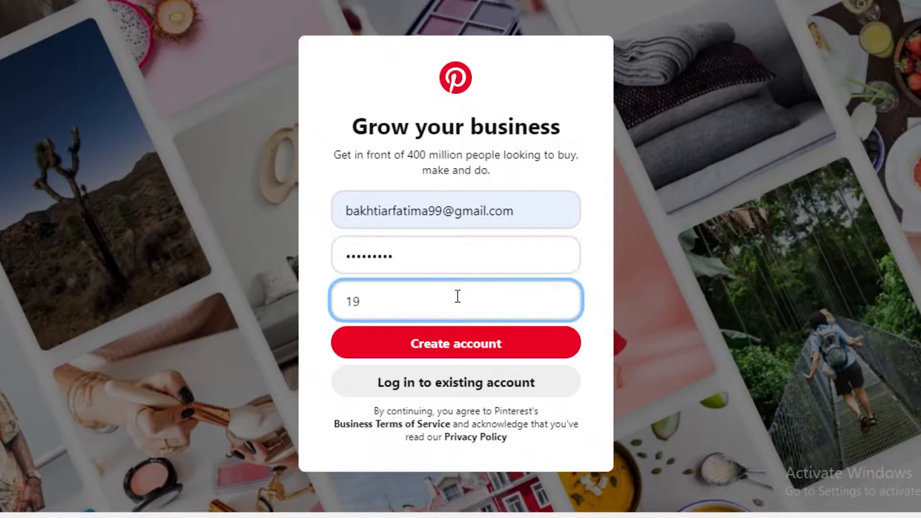
{"action": "left_click", "coordinate": [464, 353]}
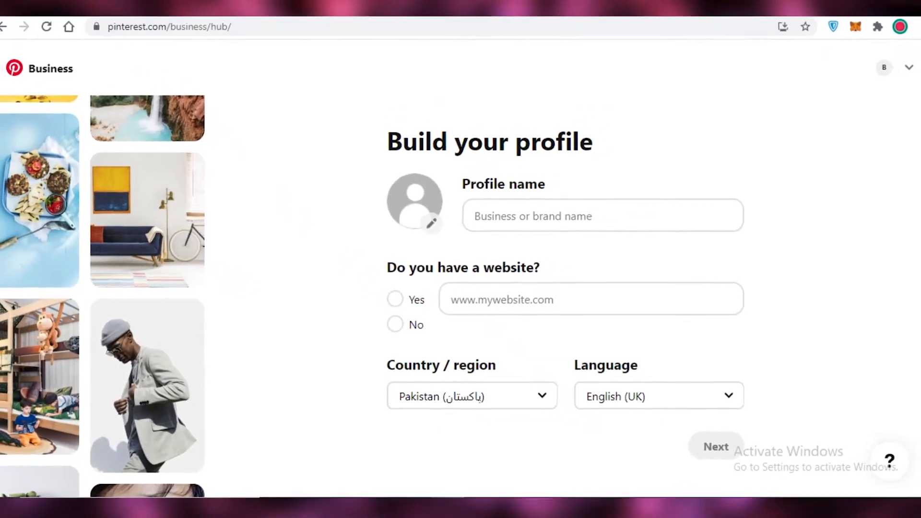
Check the existing sites on the Wix sites page and enter "Janes Photography" as the Pinterest profile name
{"action": "left_click", "coordinate": [596, 217]}
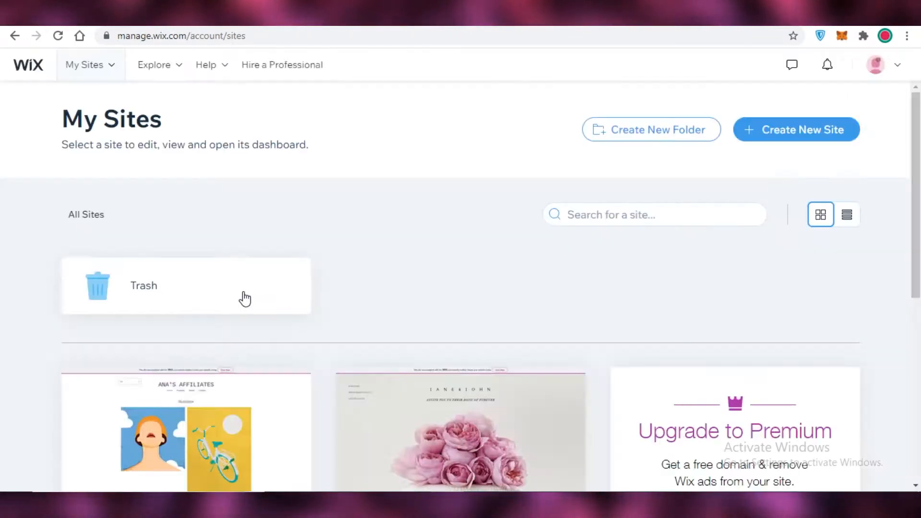
{"action": "scroll", "coordinate": [241, 274], "scroll_direction": "down", "scroll_amount": 5}
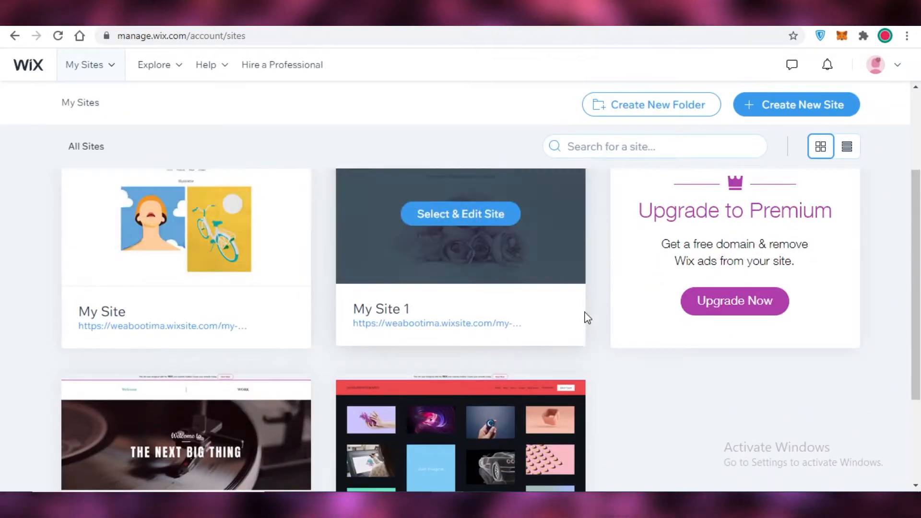
{"action": "scroll", "coordinate": [391, 414], "scroll_direction": "down", "scroll_amount": 3}
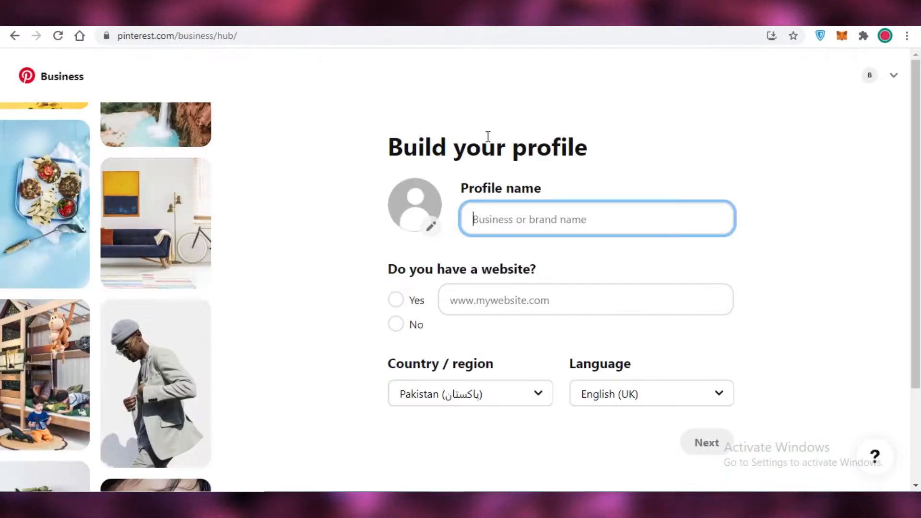
{"action": "type", "text": "Janes "}
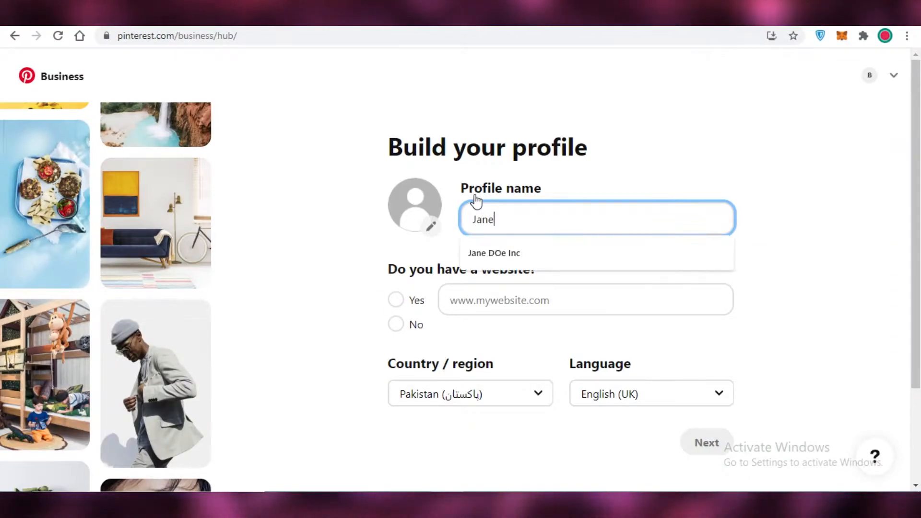
{"action": "type", "text": "Photography"}
Supply the Wix site's address as the business website and continue to the brand questions
{"action": "left_click", "coordinate": [514, 303]}
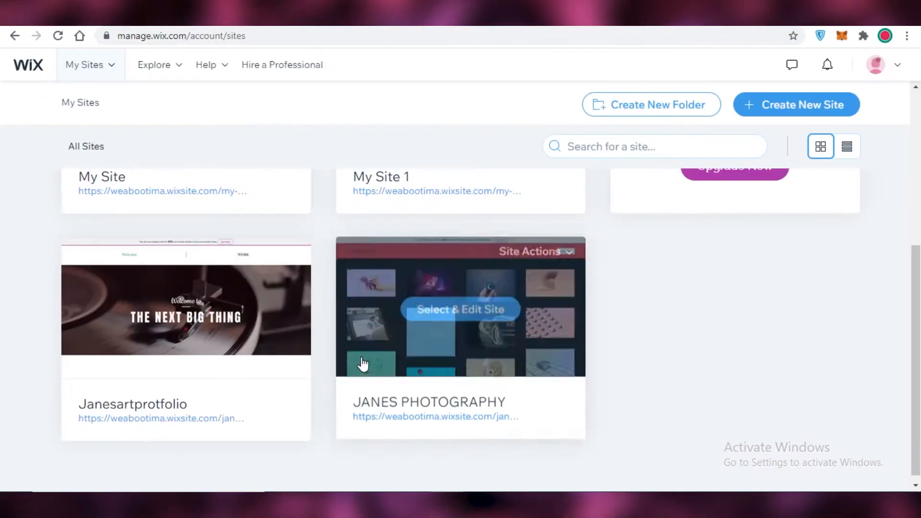
{"action": "scroll", "coordinate": [336, 346], "scroll_direction": "up", "scroll_amount": 8}
{"action": "scroll", "coordinate": [417, 436], "scroll_direction": "down", "scroll_amount": 5}
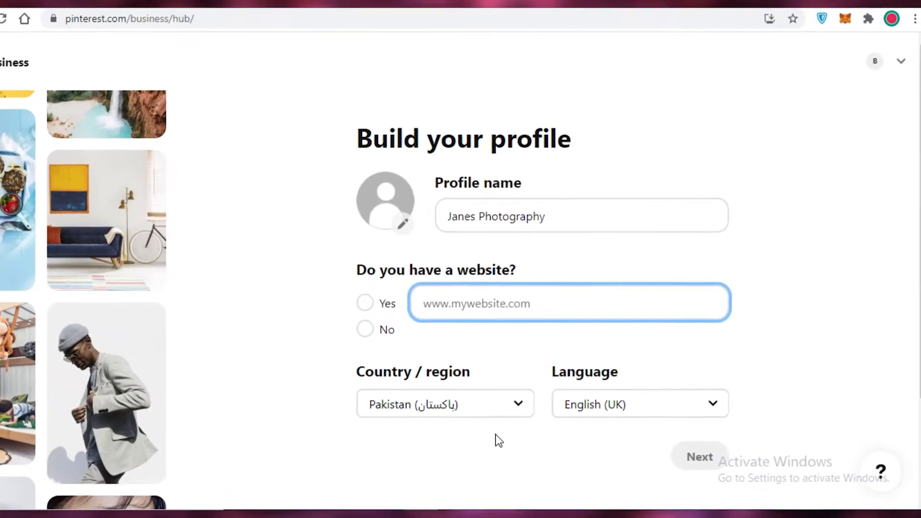
{"action": "scroll", "coordinate": [456, 408], "scroll_direction": "down", "scroll_amount": 2}
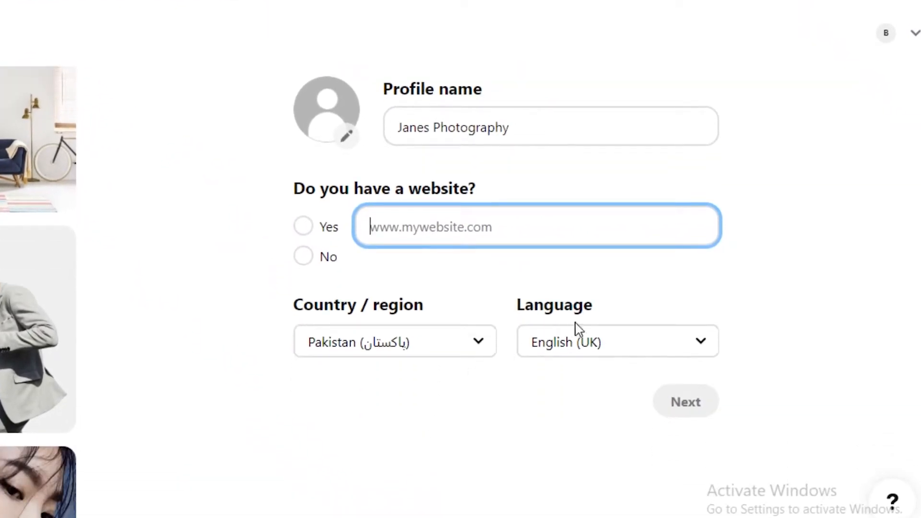
{"action": "left_click", "coordinate": [667, 411]}
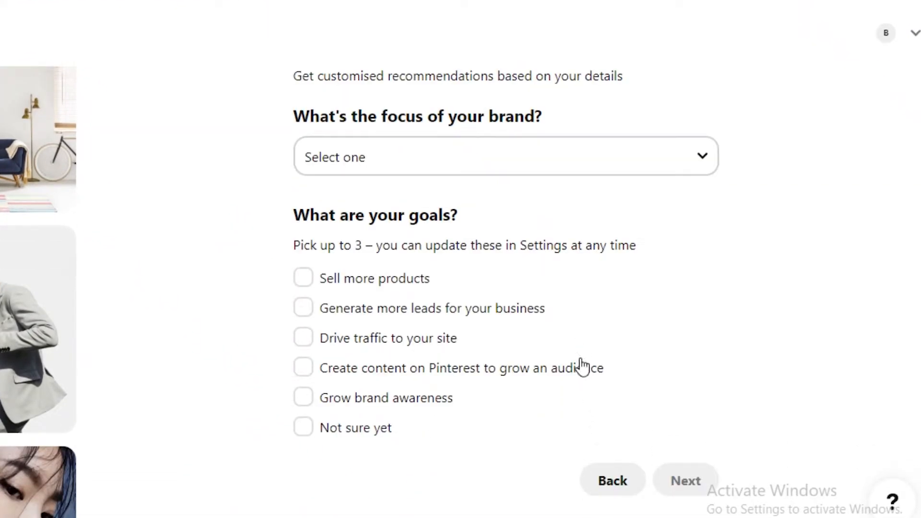
Set the focus of the brand to Design and art
{"action": "left_click", "coordinate": [530, 156]}
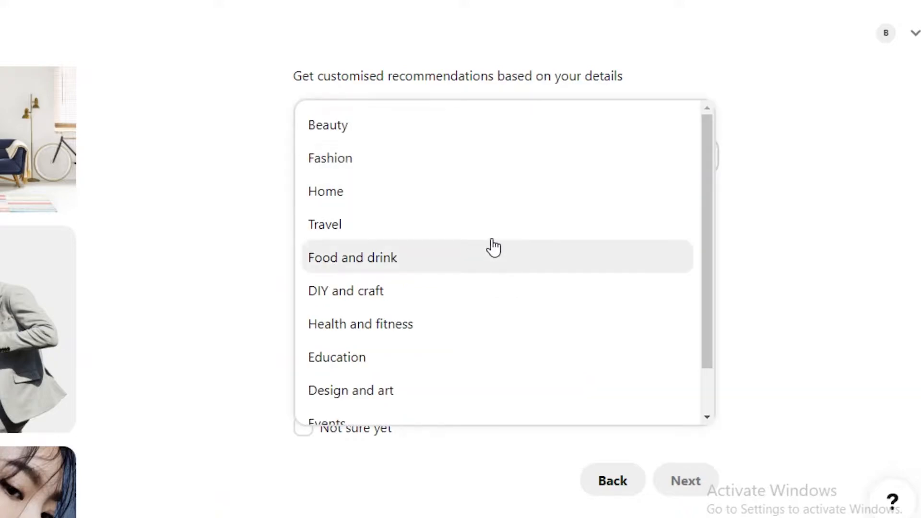
{"action": "scroll", "coordinate": [514, 283], "scroll_direction": "down", "scroll_amount": 1}
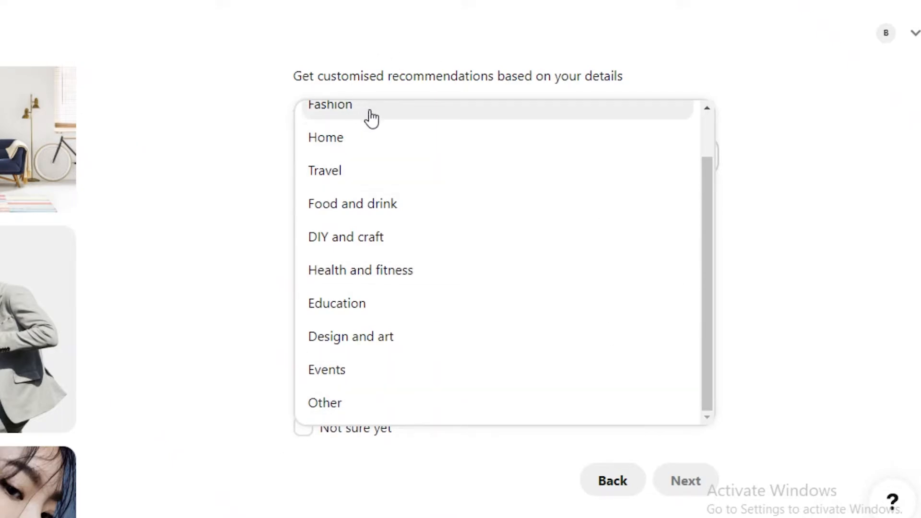
{"action": "scroll", "coordinate": [356, 309], "scroll_direction": "up", "scroll_amount": 1}
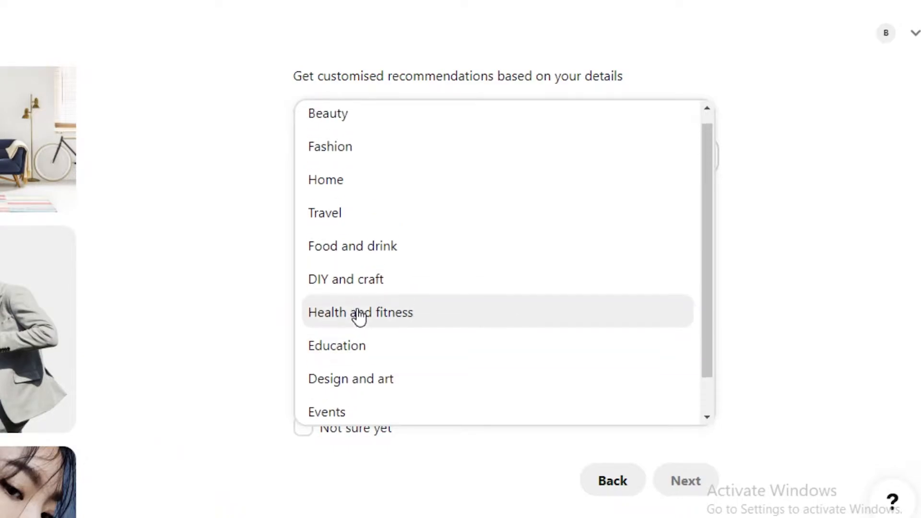
{"action": "left_click", "coordinate": [348, 384]}
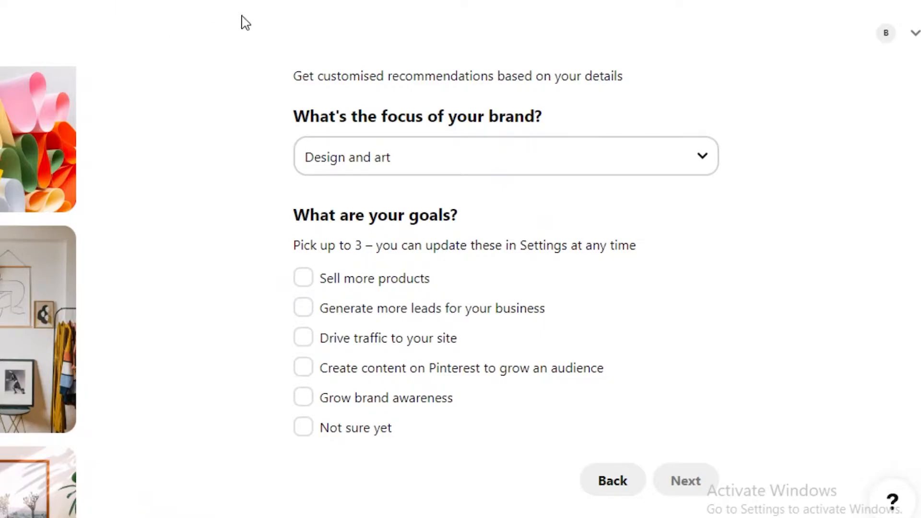
Choose the goals Generate more leads for your business, Drive traffic to your site and Grow brand awareness, and continue
{"action": "left_click", "coordinate": [447, 310]}
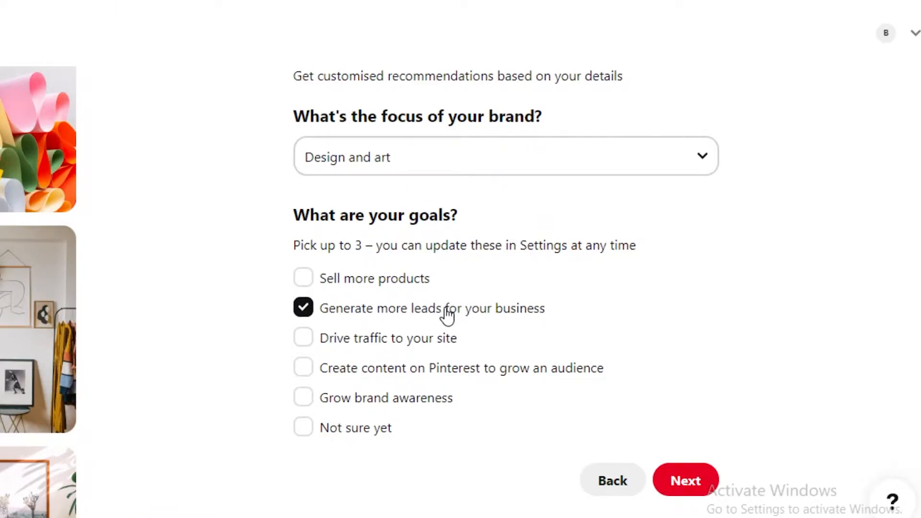
{"action": "left_click", "coordinate": [396, 338]}
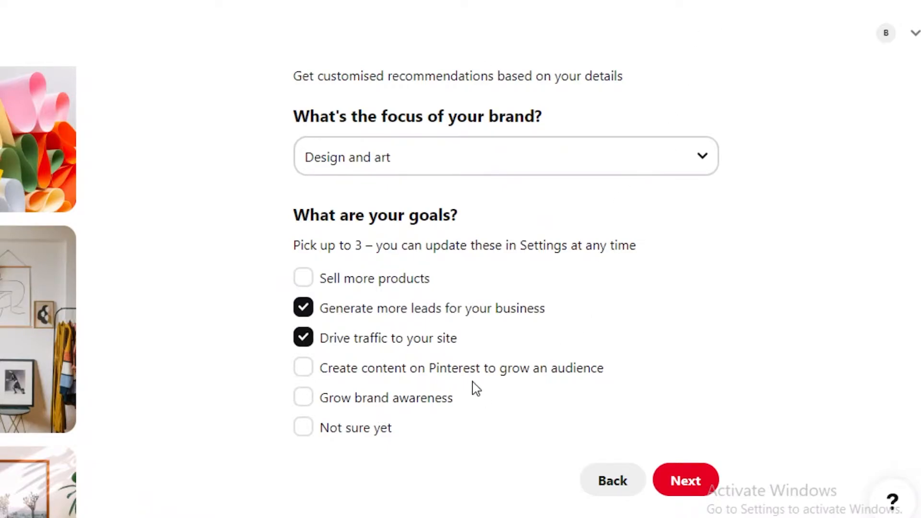
{"action": "left_click", "coordinate": [443, 411]}
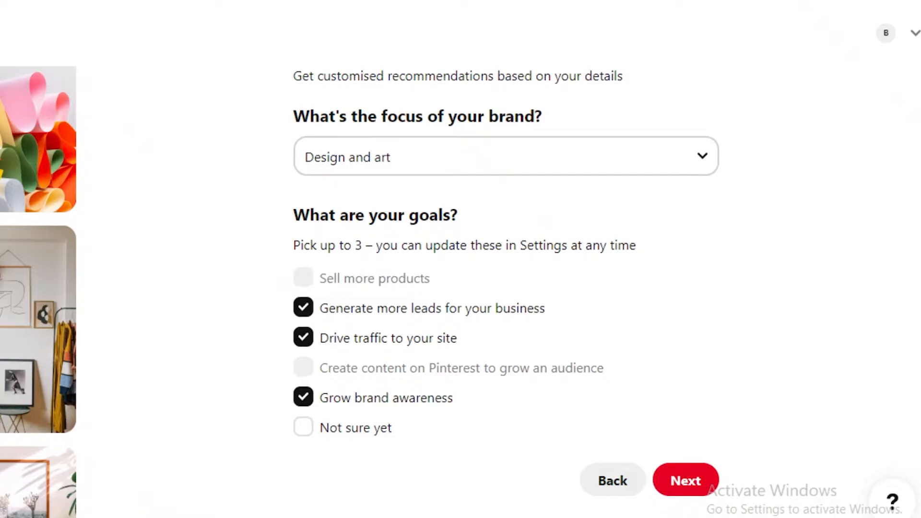
{"action": "left_click", "coordinate": [694, 490]}
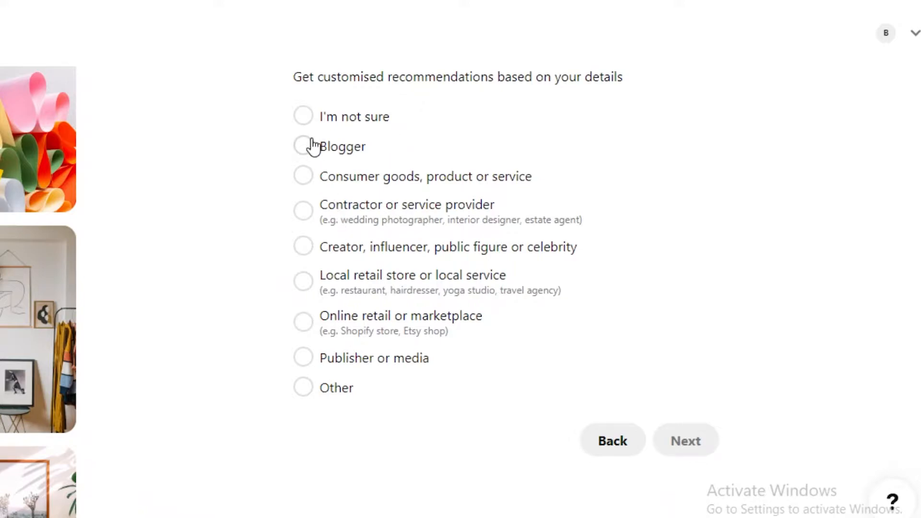
Answer "I'm not sure" for the business type and "I'm not sure yet" for advertising, and finish setup in the business hub
{"action": "left_click", "coordinate": [321, 120]}
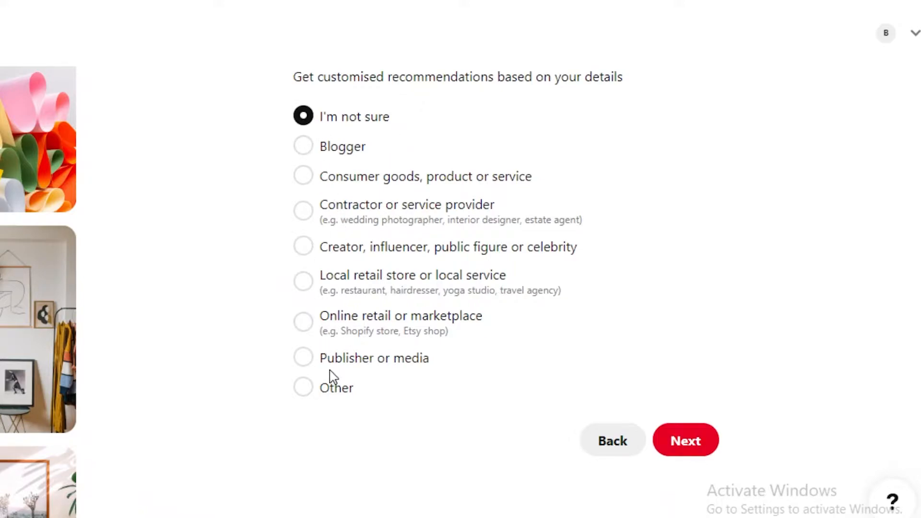
{"action": "left_click", "coordinate": [709, 439]}
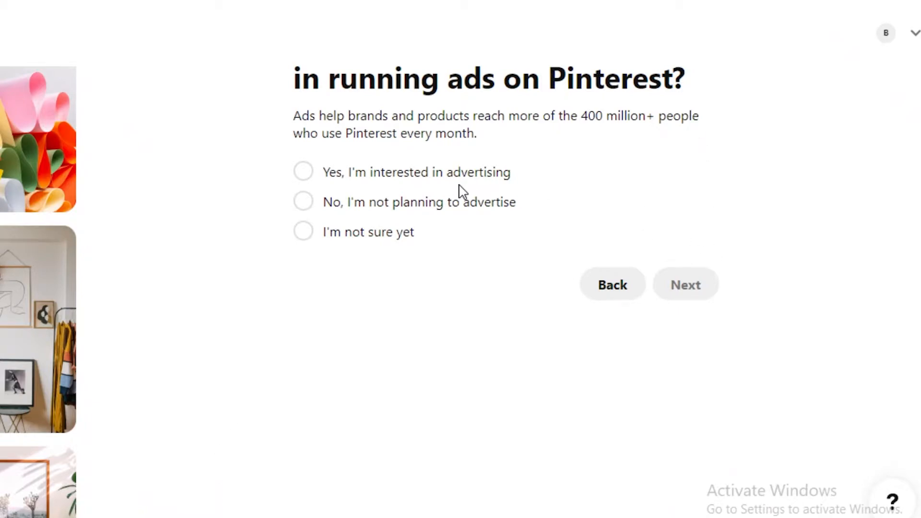
{"action": "left_click", "coordinate": [433, 229]}
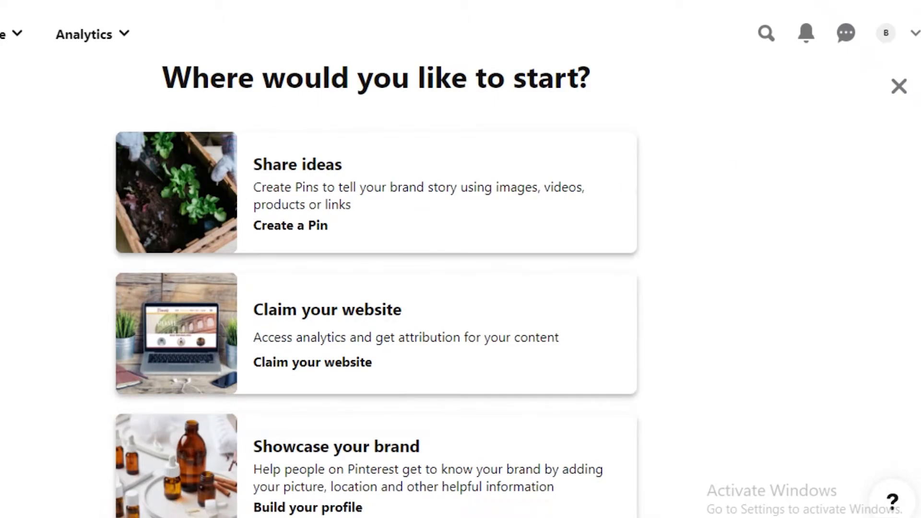
{"action": "left_click", "coordinate": [886, 90]}
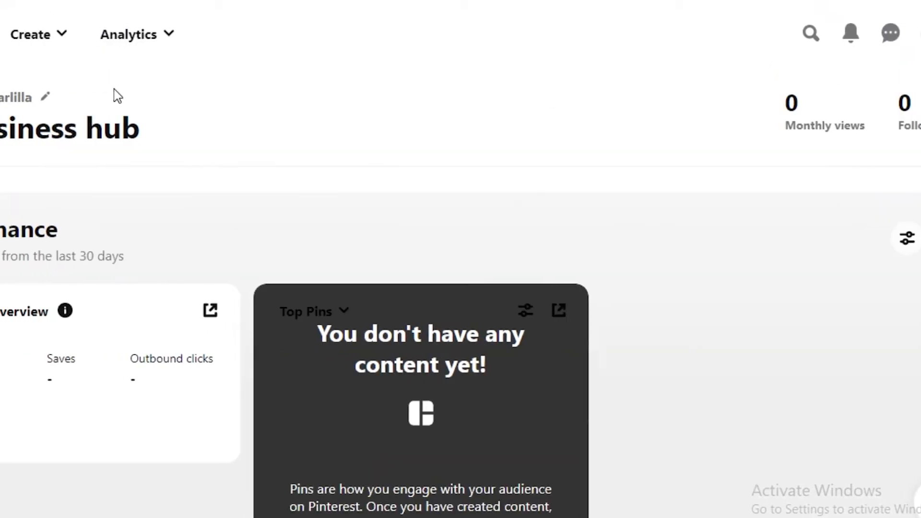
Open the business's public profile for editing and examine its About, pronouns, username, e-mail and contact fields
{"action": "left_click", "coordinate": [76, 98]}
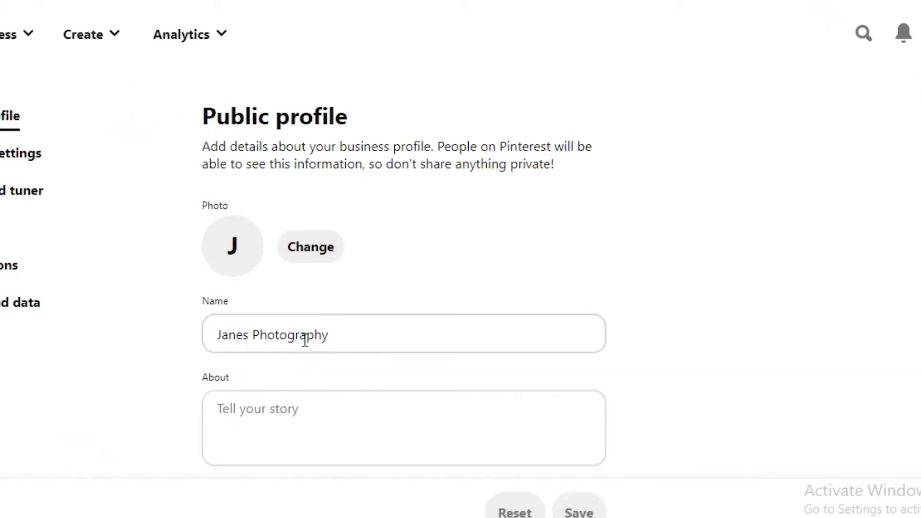
{"action": "scroll", "coordinate": [307, 338], "scroll_direction": "down", "scroll_amount": 5}
{"action": "left_click", "coordinate": [262, 184]}
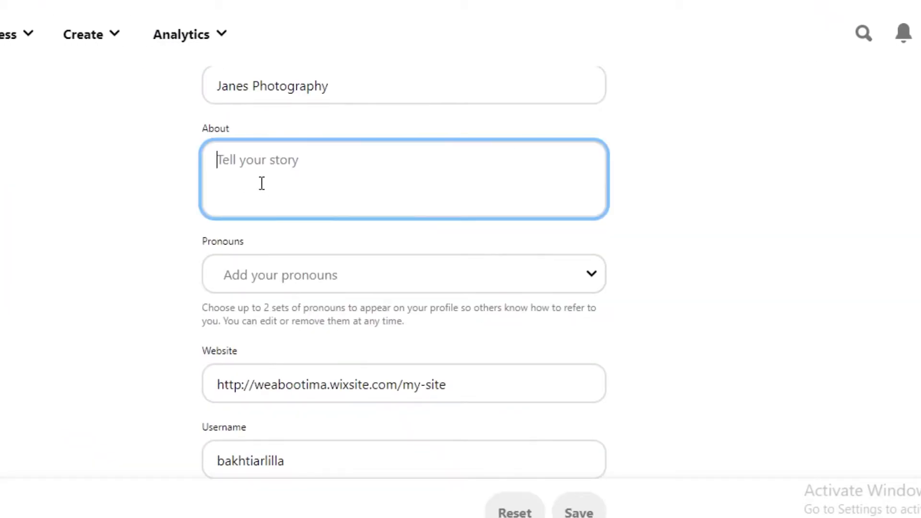
{"action": "left_click", "coordinate": [238, 282]}
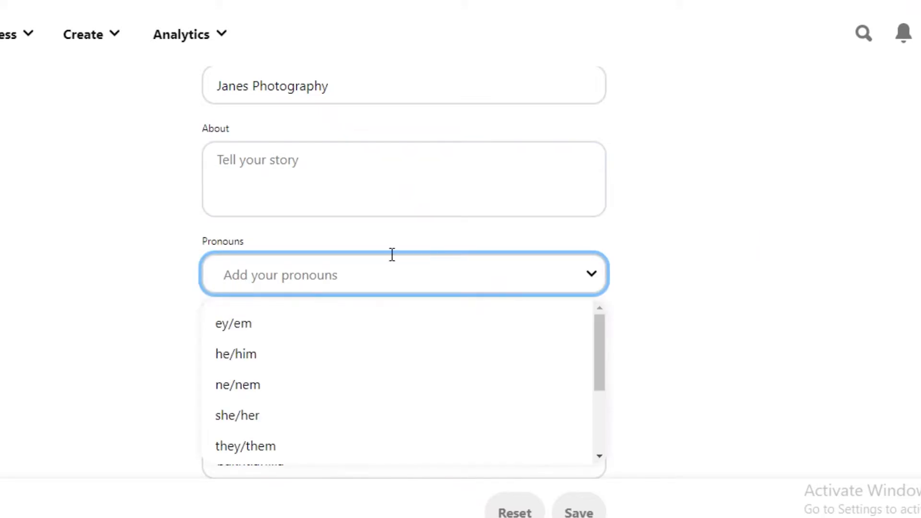
{"action": "left_click", "coordinate": [806, 307]}
{"action": "scroll", "coordinate": [338, 118], "scroll_direction": "down", "scroll_amount": 4}
{"action": "left_click", "coordinate": [337, 117]}
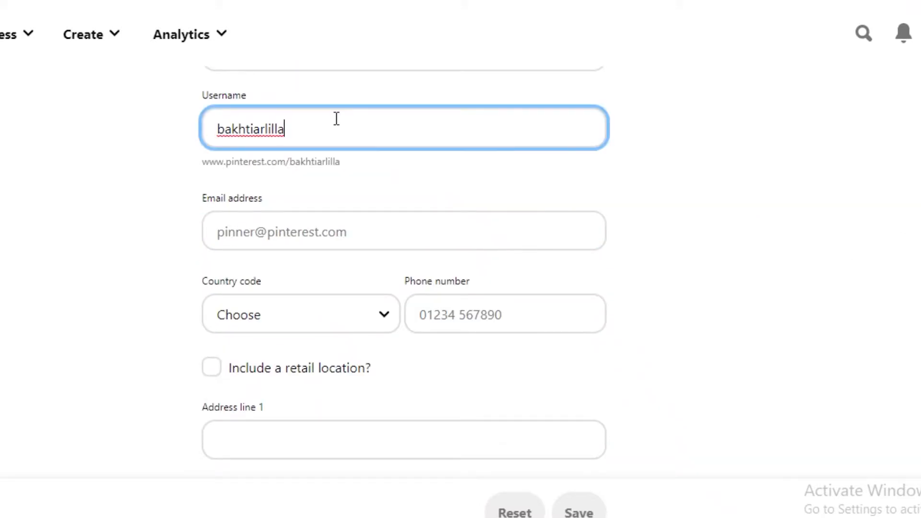
{"action": "left_click", "coordinate": [716, 185]}
{"action": "scroll", "coordinate": [142, 354], "scroll_direction": "down", "scroll_amount": 2}
{"action": "left_click", "coordinate": [284, 140]}
{"action": "left_click", "coordinate": [760, 210]}
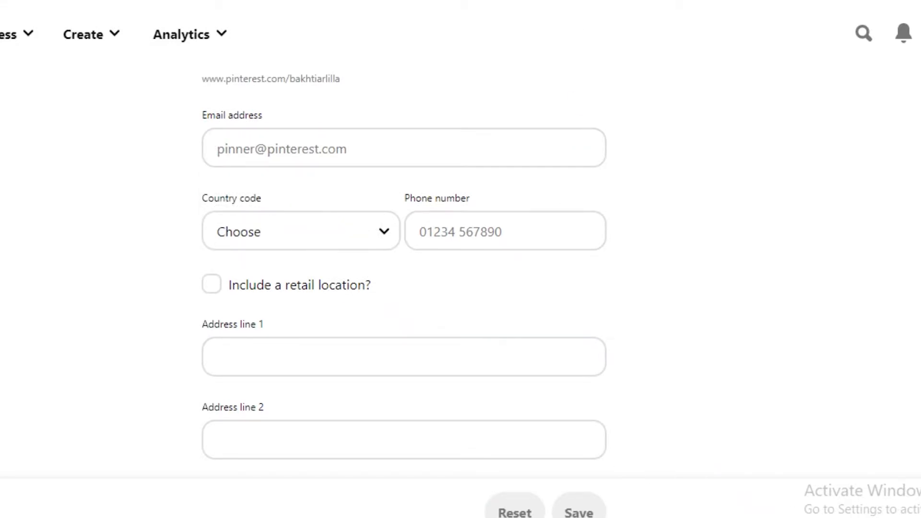
Examine the remaining contact and address fields of the profile form and review the public profile page
{"action": "scroll", "coordinate": [379, 211], "scroll_direction": "down", "scroll_amount": 4}
{"action": "scroll", "coordinate": [372, 245], "scroll_direction": "up", "scroll_amount": 6}
{"action": "scroll", "coordinate": [301, 372], "scroll_direction": "up", "scroll_amount": 10}
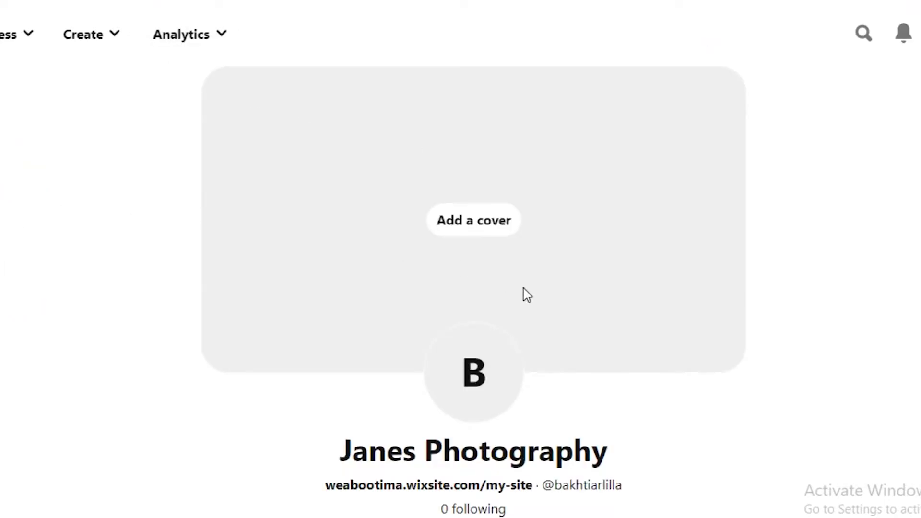
{"action": "scroll", "coordinate": [545, 14], "scroll_direction": "down", "scroll_amount": 4}
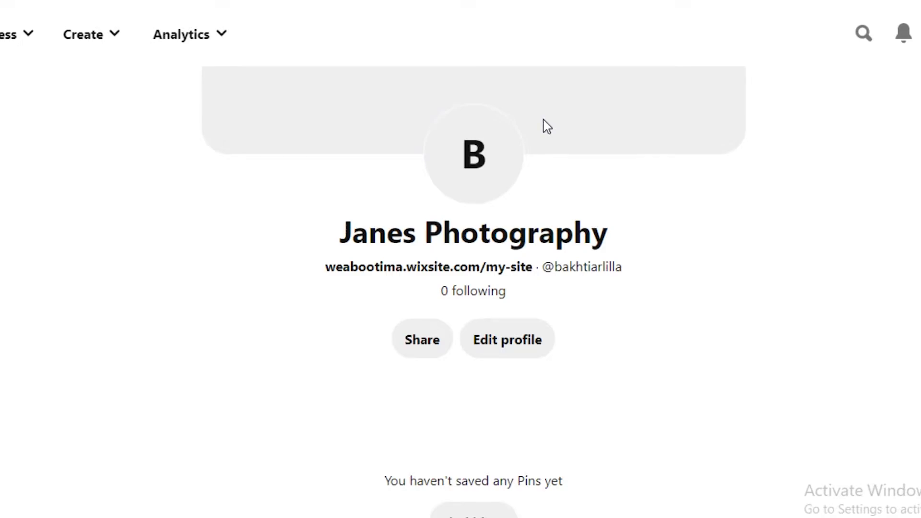
{"action": "scroll", "coordinate": [742, 102], "scroll_direction": "up", "scroll_amount": 4}
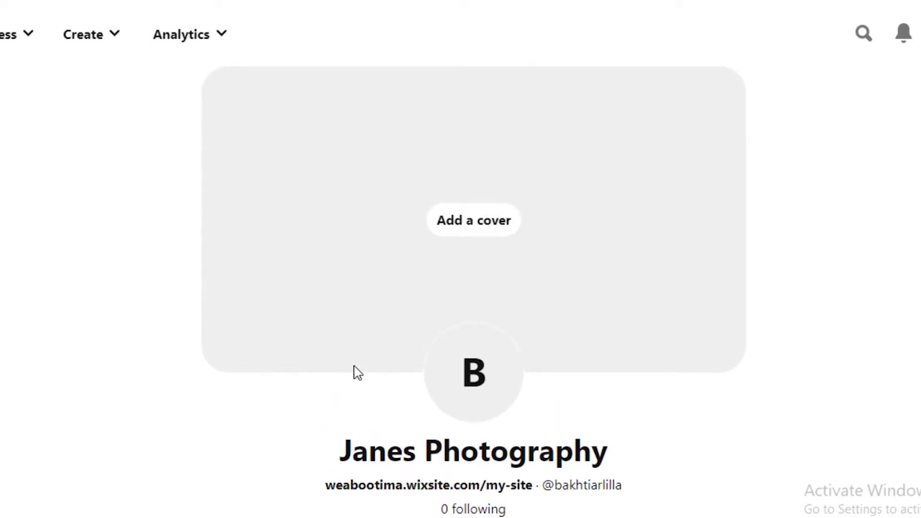
Upload the clover necklace image from the Downloads folder as the profile's cover and adjust its position
{"action": "left_click", "coordinate": [451, 225]}
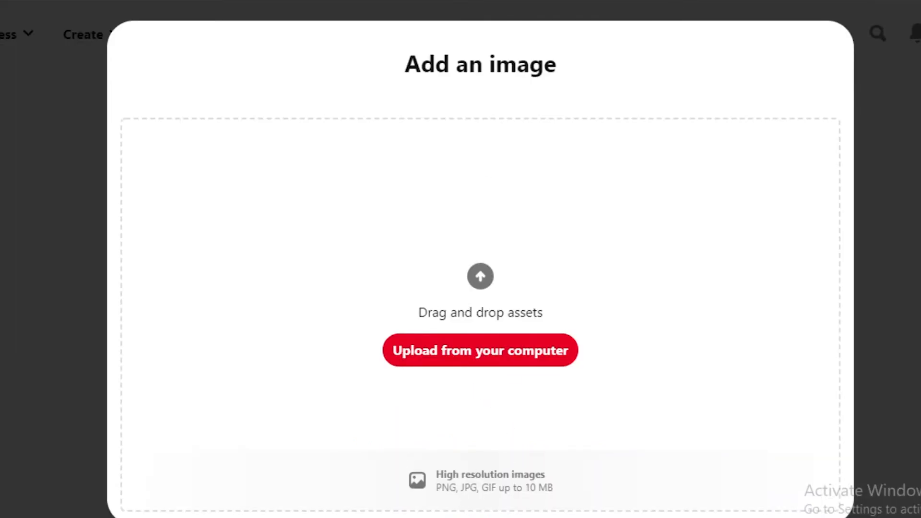
{"action": "left_click", "coordinate": [480, 350]}
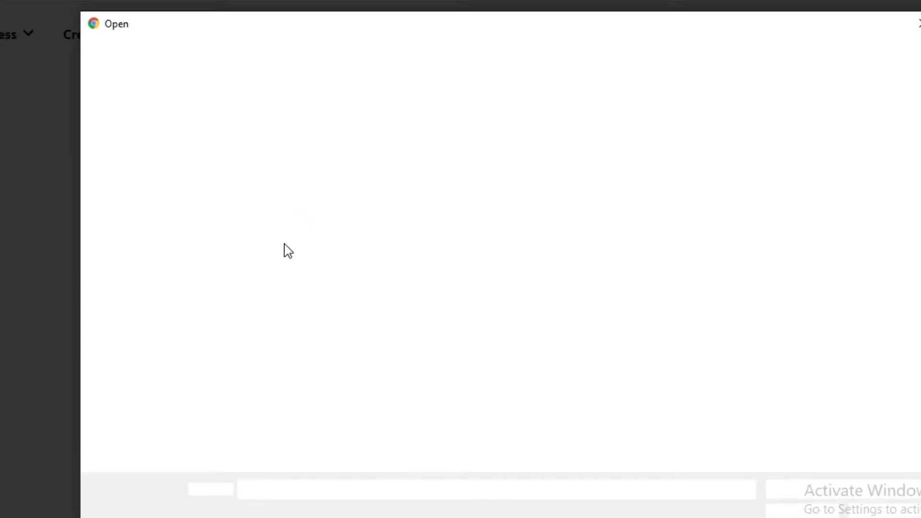
{"action": "left_click", "coordinate": [154, 253]}
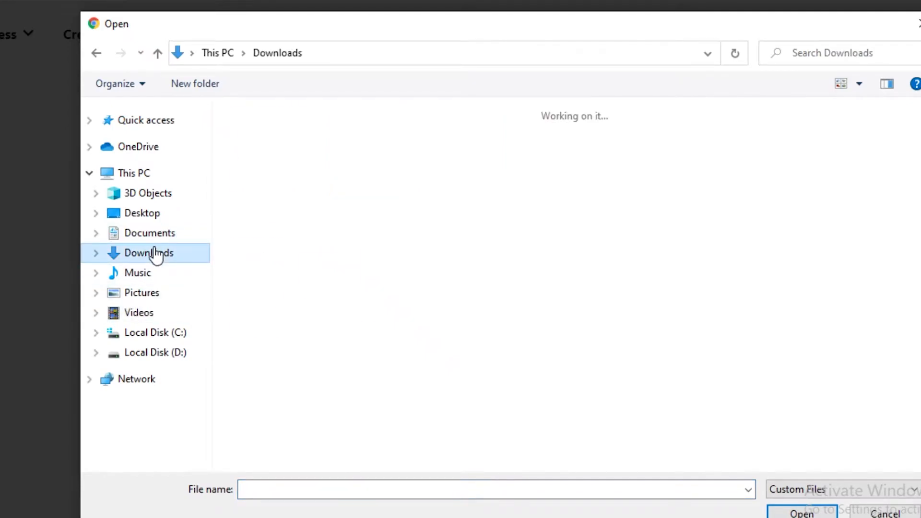
{"action": "left_click", "coordinate": [261, 378]}
{"action": "left_click", "coordinate": [801, 512]}
{"action": "left_click_drag", "start_coordinate": [606, 357], "coordinate": [601, 297]}
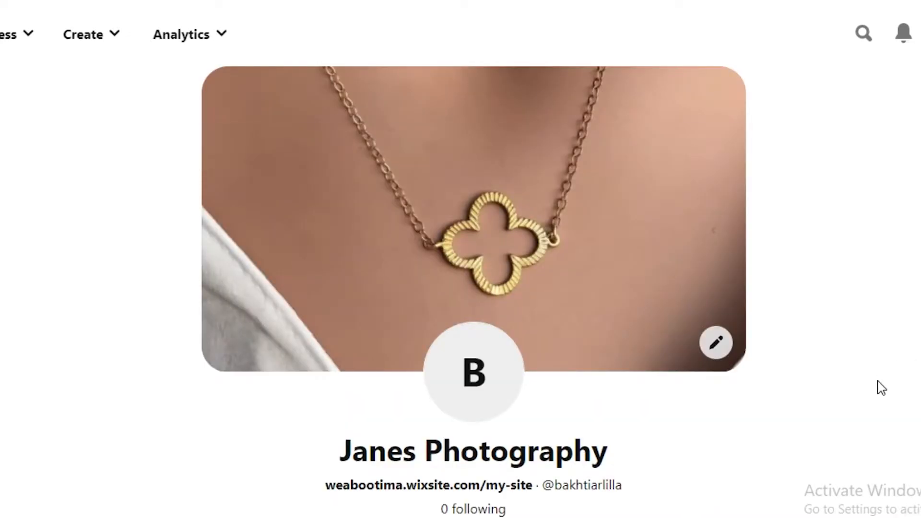
View the profile's Pincode and close it
{"action": "scroll", "coordinate": [858, 396], "scroll_direction": "down", "scroll_amount": 2}
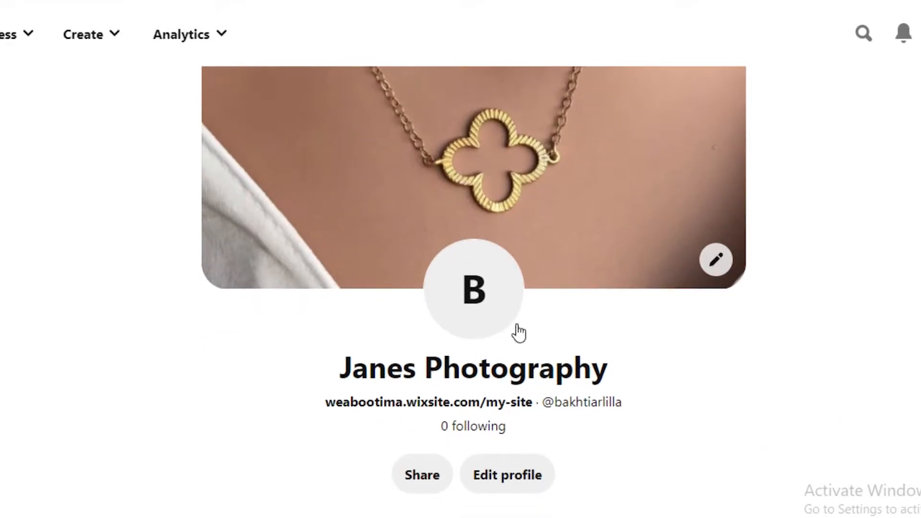
{"action": "left_click", "coordinate": [447, 323]}
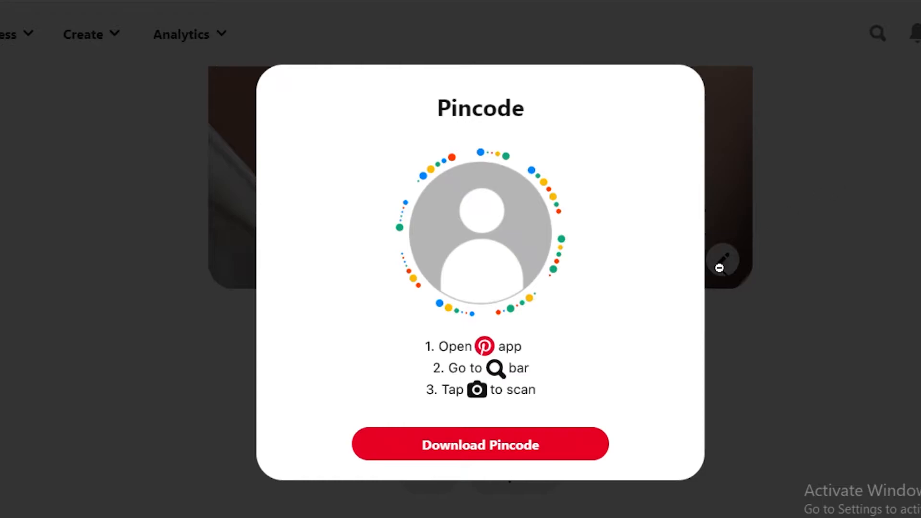
{"action": "left_click", "coordinate": [745, 135]}
Create a non-secret board named TOP PHOTOGRAPHY from the profile page
{"action": "scroll", "coordinate": [355, 426], "scroll_direction": "down", "scroll_amount": 3}
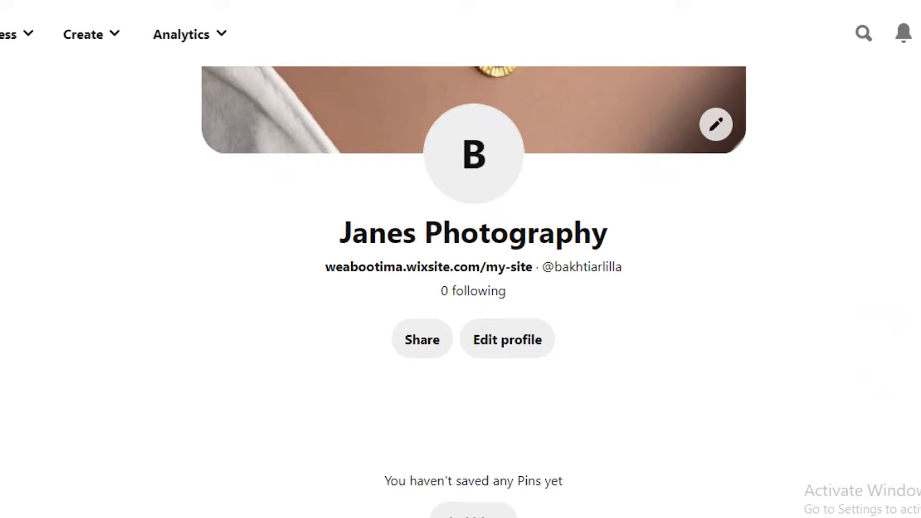
{"action": "left_click", "coordinate": [920, 516]}
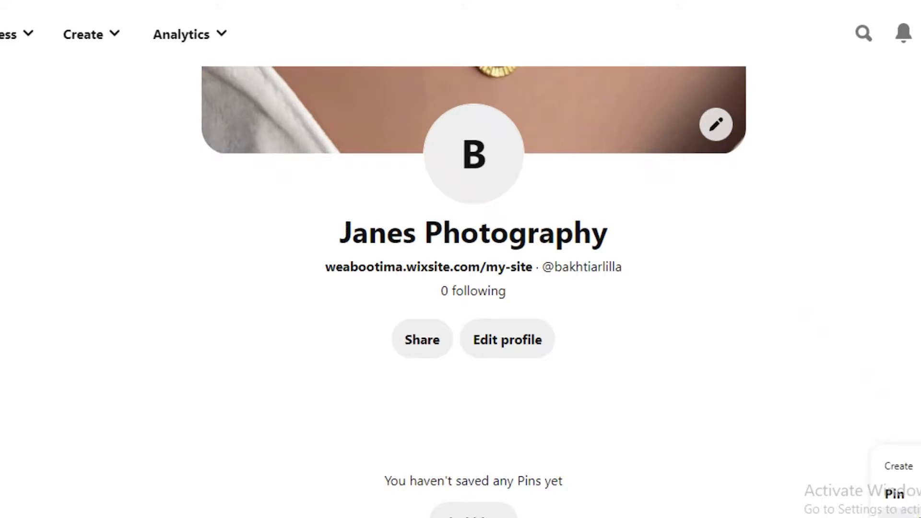
{"action": "left_click", "coordinate": [903, 517]}
{"action": "left_click", "coordinate": [526, 237]}
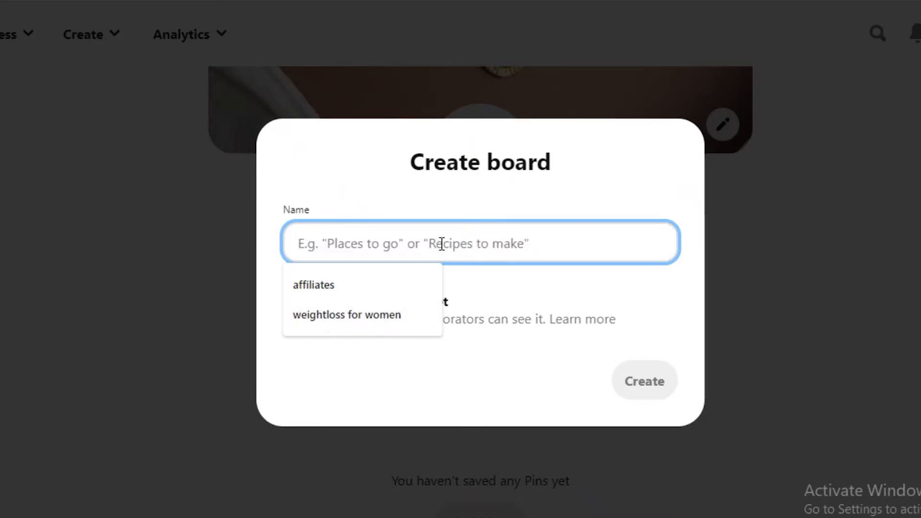
{"action": "type", "text": "TOP PHOTOGRAPHY"}
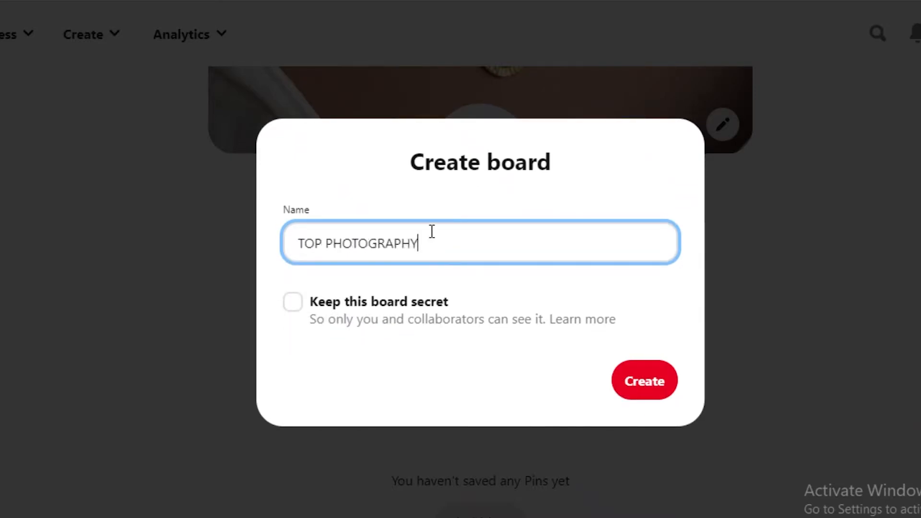
{"action": "double_click", "coordinate": [416, 323]}
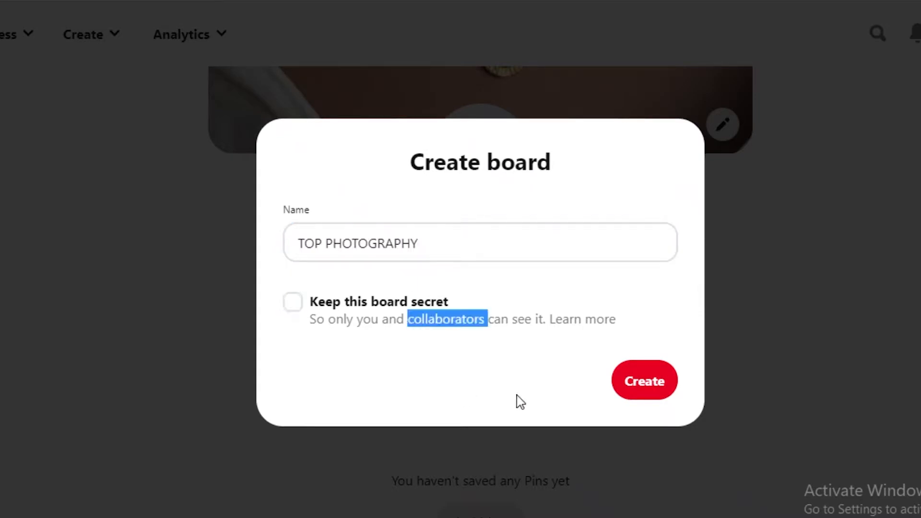
{"action": "left_click", "coordinate": [623, 380]}
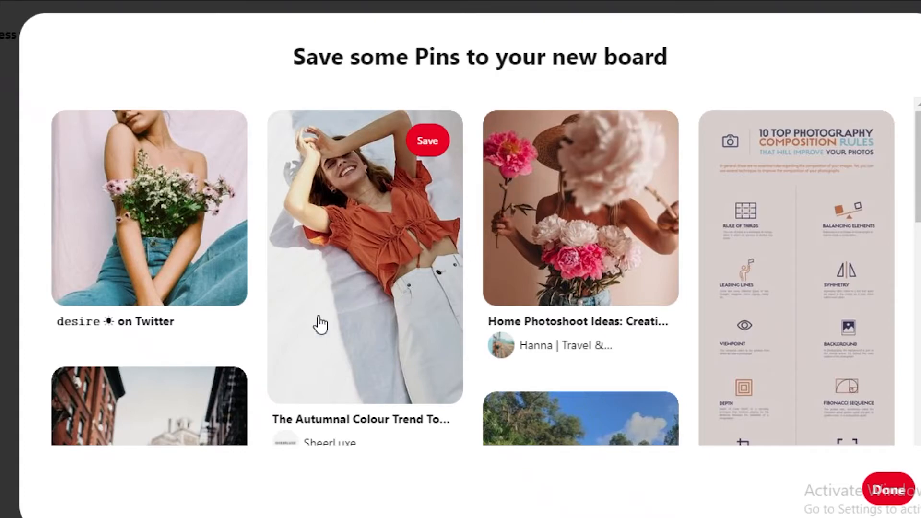
Save the suggested Home Photoshoot Ideas Pin and the "desire on Twitter" flower Pin to the new board, and finish
{"action": "scroll", "coordinate": [545, 221], "scroll_direction": "down", "scroll_amount": 4}
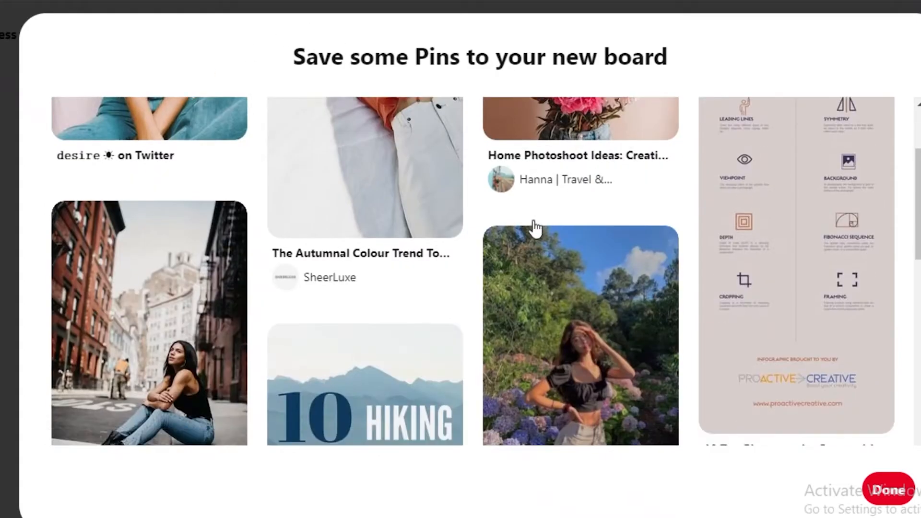
{"action": "scroll", "coordinate": [518, 300], "scroll_direction": "up", "scroll_amount": 2}
{"action": "scroll", "coordinate": [767, 172], "scroll_direction": "up", "scroll_amount": 2}
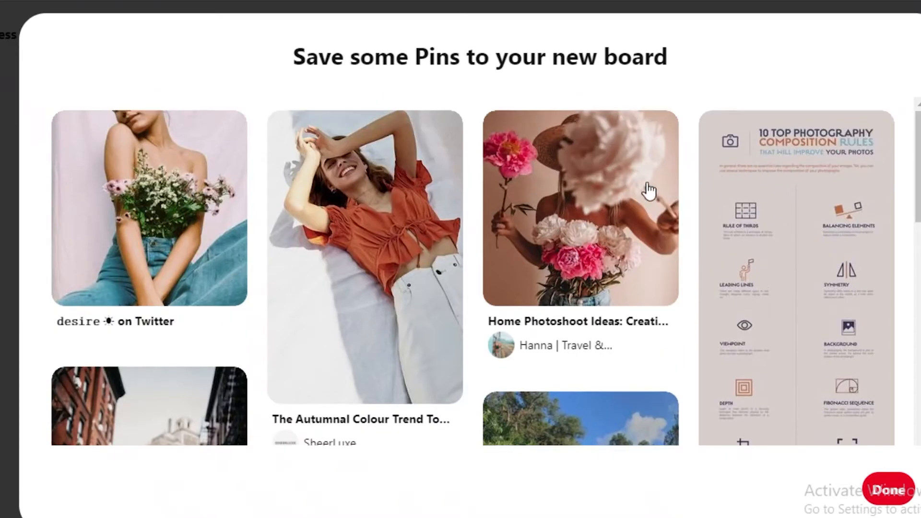
{"action": "left_click", "coordinate": [647, 141]}
{"action": "mouse_move", "coordinate": [222, 118]}
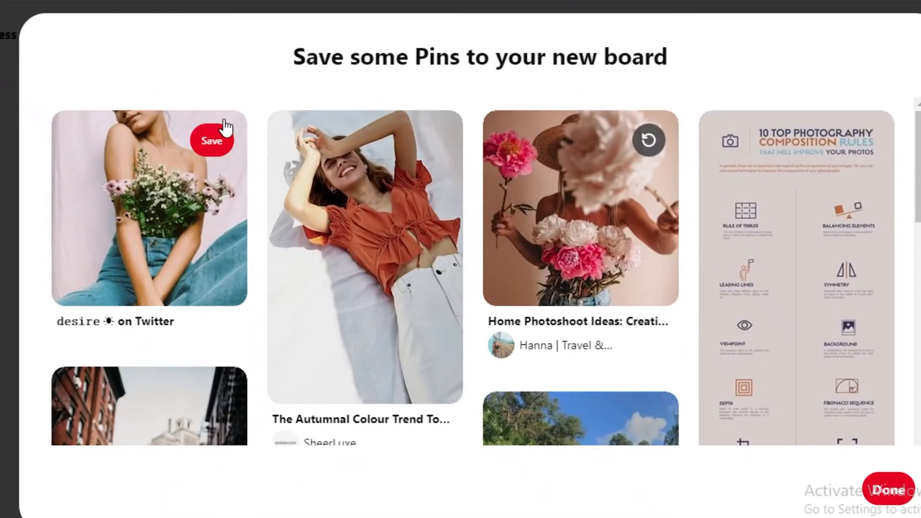
{"action": "left_click", "coordinate": [224, 140]}
{"action": "scroll", "coordinate": [555, 128], "scroll_direction": "down", "scroll_amount": 5}
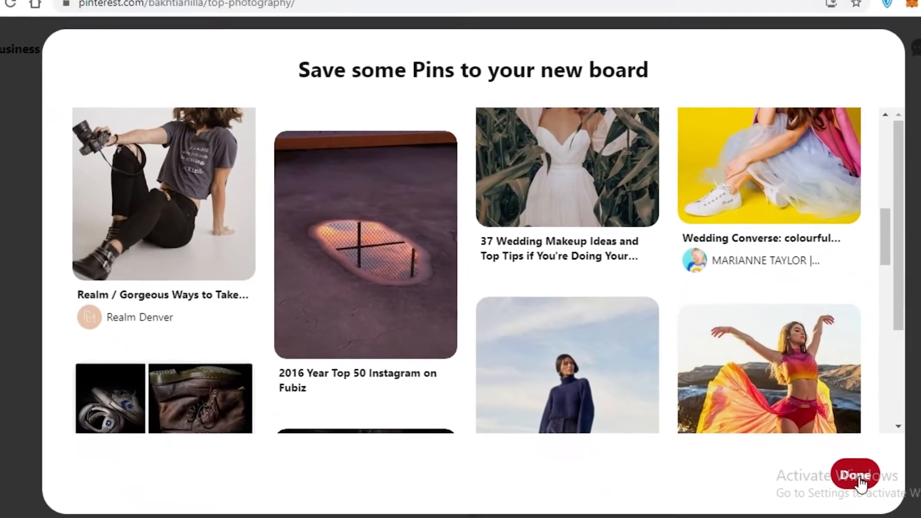
{"action": "left_click", "coordinate": [883, 473]}
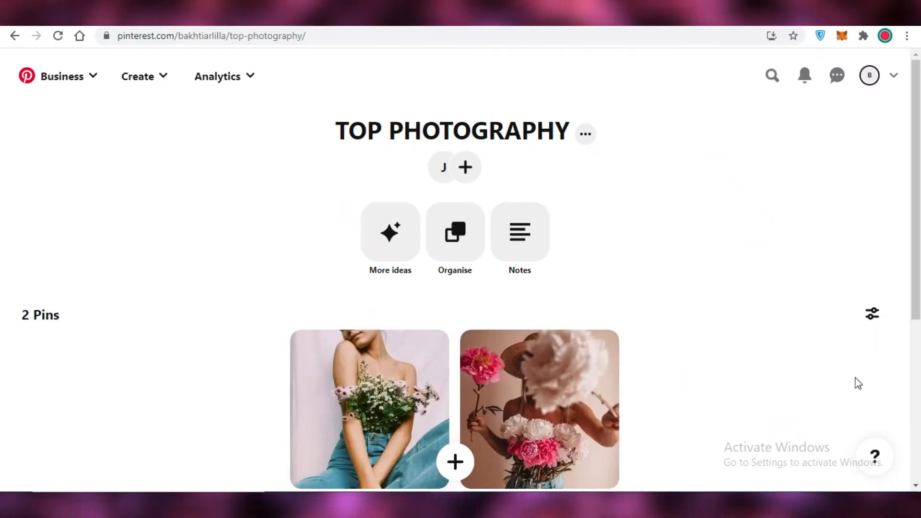
Review the TOP PHOTOGRAPHY board and its options for inviting collaborators, and close them
{"action": "scroll", "coordinate": [860, 441], "scroll_direction": "down", "scroll_amount": 5}
{"action": "scroll", "coordinate": [853, 453], "scroll_direction": "up", "scroll_amount": 5}
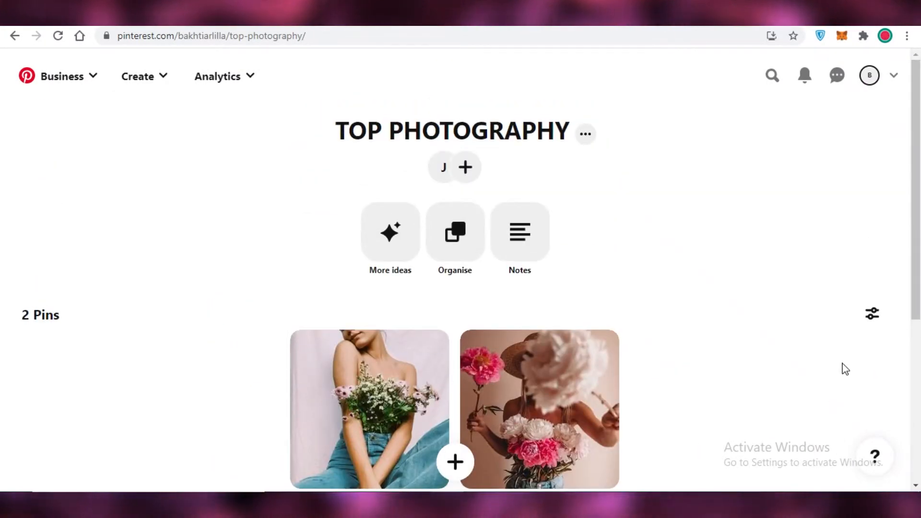
{"action": "left_click", "coordinate": [480, 174]}
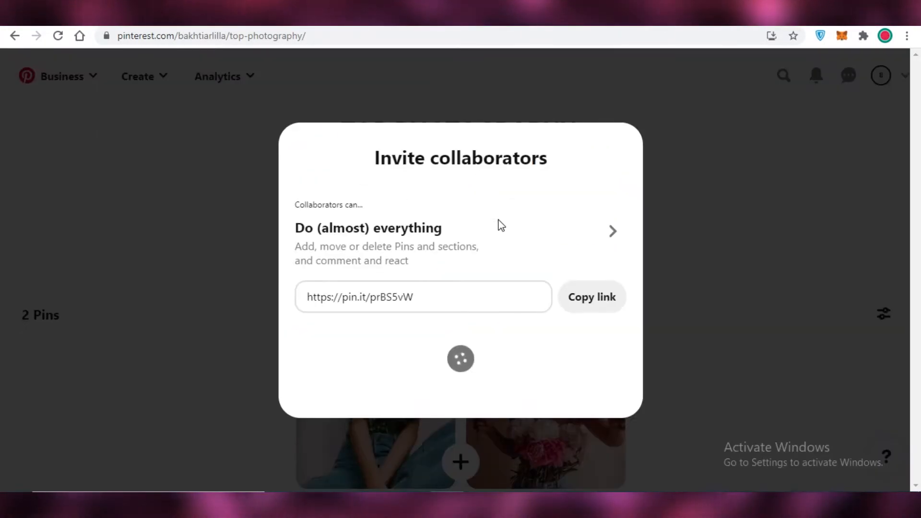
{"action": "left_click", "coordinate": [714, 60]}
Start a new Pin from the profile's saved page and title it Photography
{"action": "left_click", "coordinate": [883, 79]}
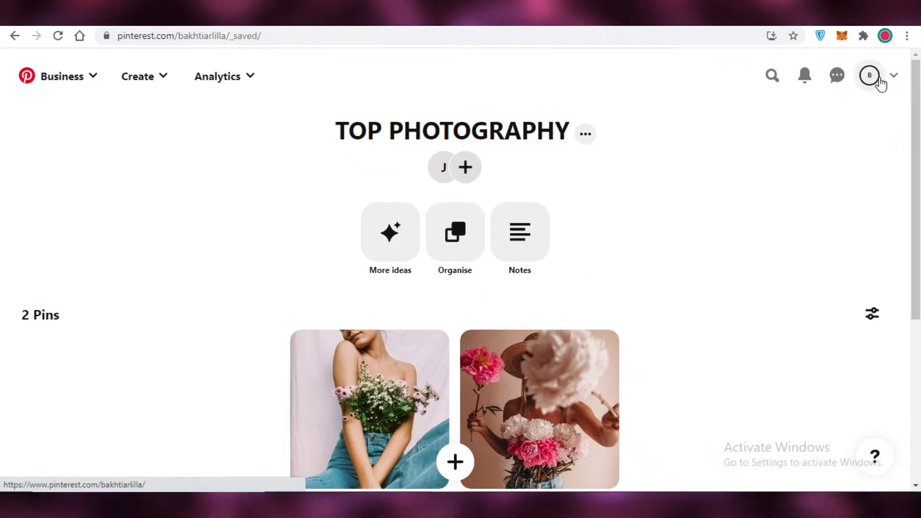
{"action": "scroll", "coordinate": [902, 304], "scroll_direction": "down", "scroll_amount": 5}
{"action": "left_click", "coordinate": [893, 310]}
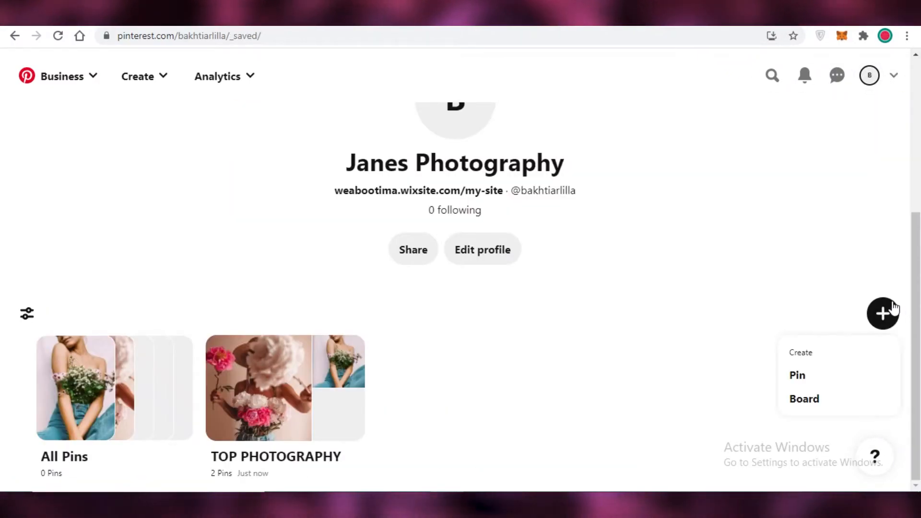
{"action": "left_click", "coordinate": [801, 379]}
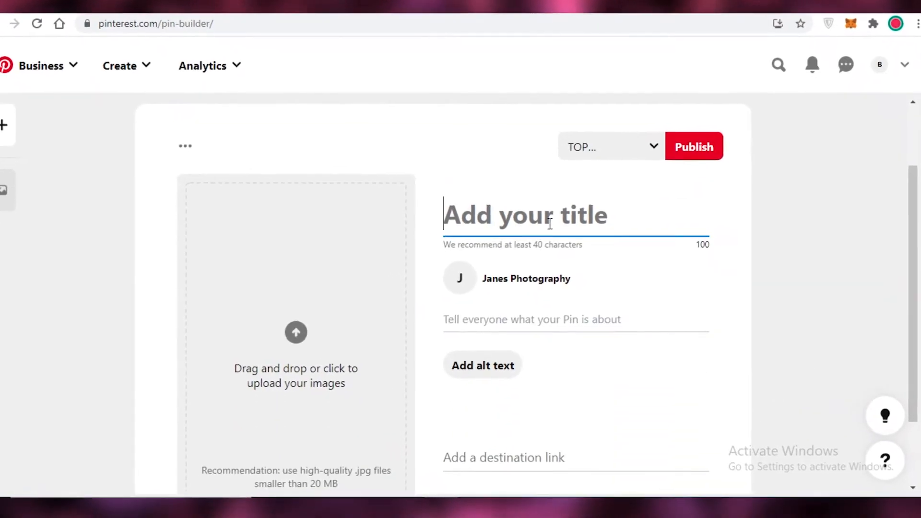
{"action": "type", "text": "L"}
{"action": "key", "text": "BackSpace"}
{"action": "type", "text": "Photography"}
{"action": "scroll", "coordinate": [243, 274], "scroll_direction": "down", "scroll_amount": 3}
Add the fine necklace photo from the Downloads folder as the Pin's image
{"action": "left_click", "coordinate": [255, 240]}
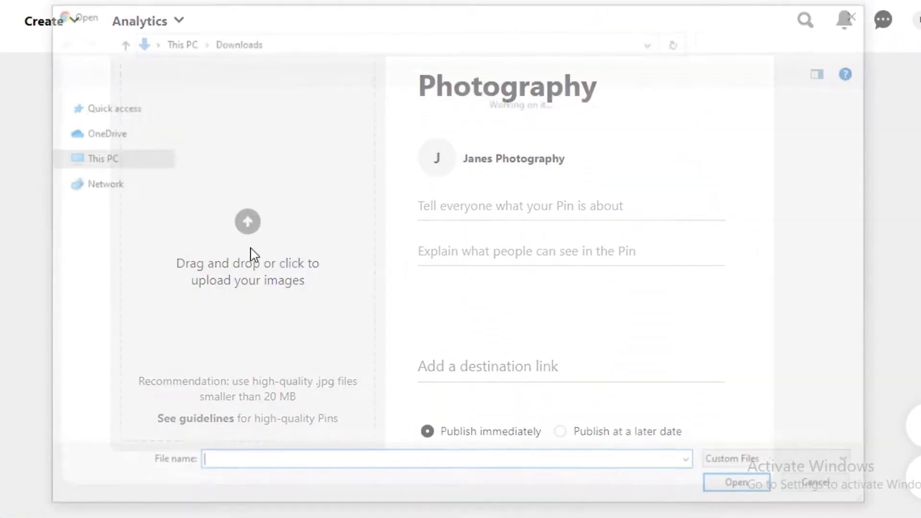
{"action": "left_click", "coordinate": [287, 343]}
{"action": "left_click", "coordinate": [767, 485]}
{"action": "scroll", "coordinate": [823, 358], "scroll_direction": "down", "scroll_amount": 2}
{"action": "left_click", "coordinate": [484, 362]}
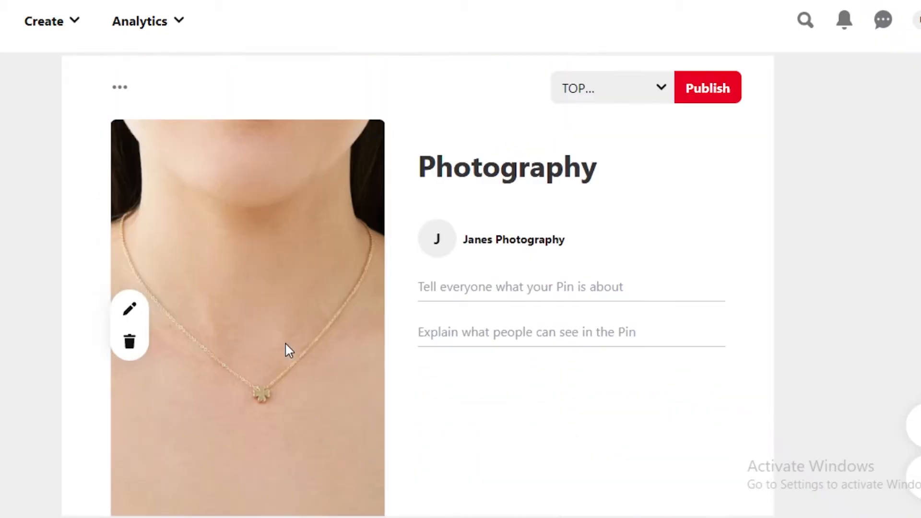
Publish the Photography Pin immediately to the TOP PHOTOGRAPHY board
{"action": "scroll", "coordinate": [283, 350], "scroll_direction": "down", "scroll_amount": 3}
{"action": "scroll", "coordinate": [283, 370], "scroll_direction": "up", "scroll_amount": 6}
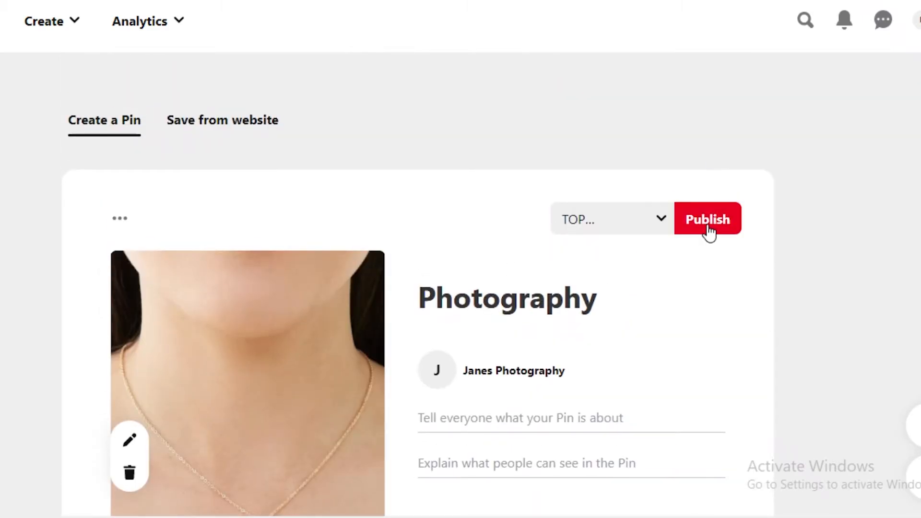
{"action": "left_click", "coordinate": [709, 233]}
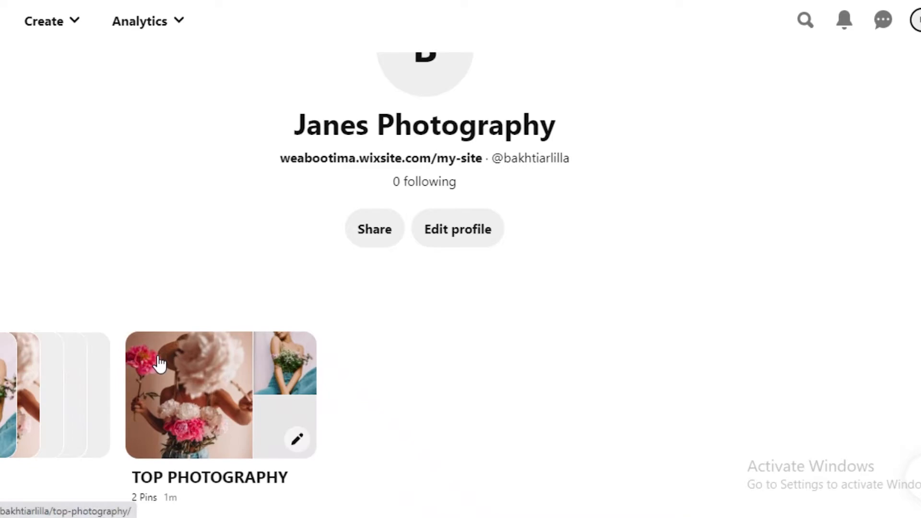
Open the TOP PHOTOGRAPHY board, examine its Pins and suggested ideas, and open the "desire on Twitter" Pin's details
{"action": "left_click", "coordinate": [301, 368]}
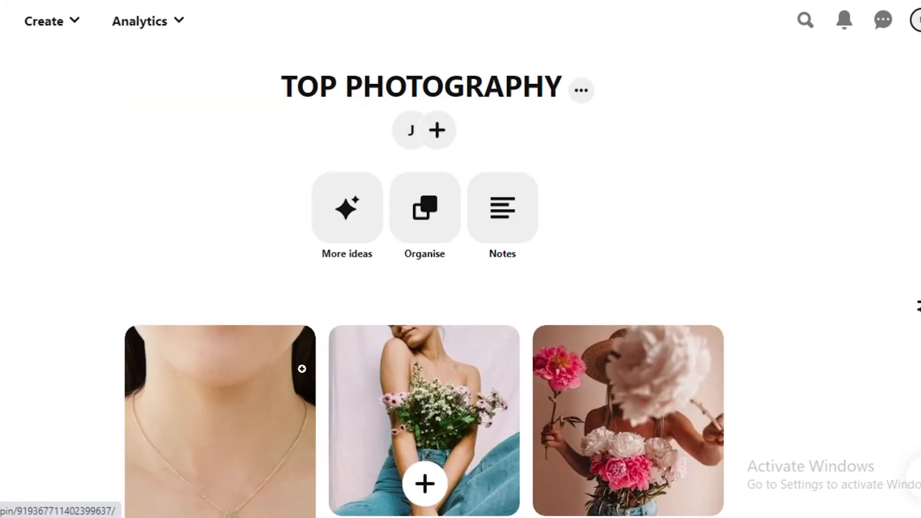
{"action": "scroll", "coordinate": [298, 298], "scroll_direction": "down", "scroll_amount": 5}
{"action": "scroll", "coordinate": [154, 157], "scroll_direction": "down", "scroll_amount": 2}
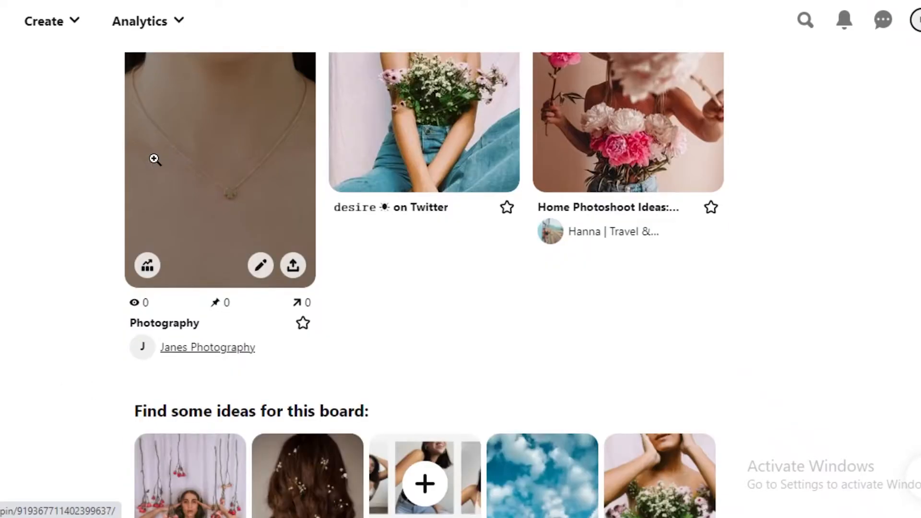
{"action": "scroll", "coordinate": [70, 62], "scroll_direction": "up", "scroll_amount": 2}
{"action": "scroll", "coordinate": [160, 298], "scroll_direction": "down", "scroll_amount": 4}
{"action": "scroll", "coordinate": [360, 310], "scroll_direction": "up", "scroll_amount": 6}
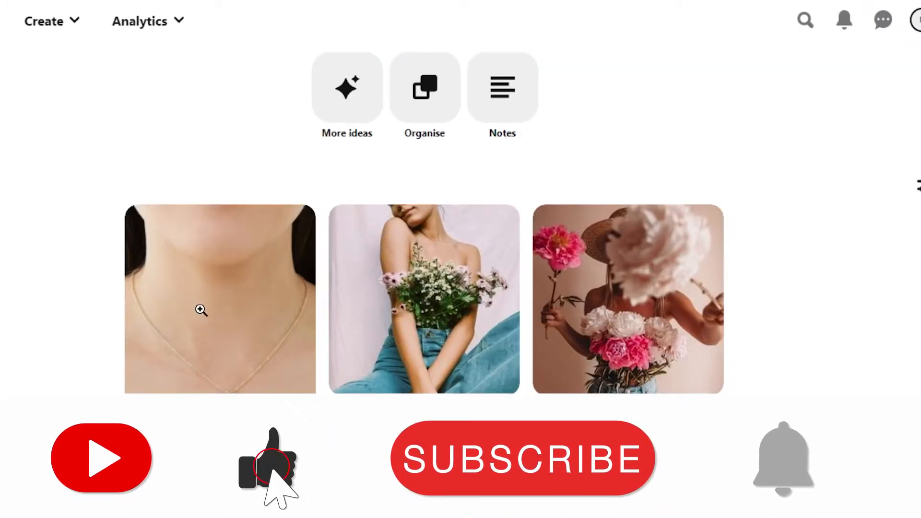
{"action": "scroll", "coordinate": [175, 240], "scroll_direction": "up", "scroll_amount": 3}
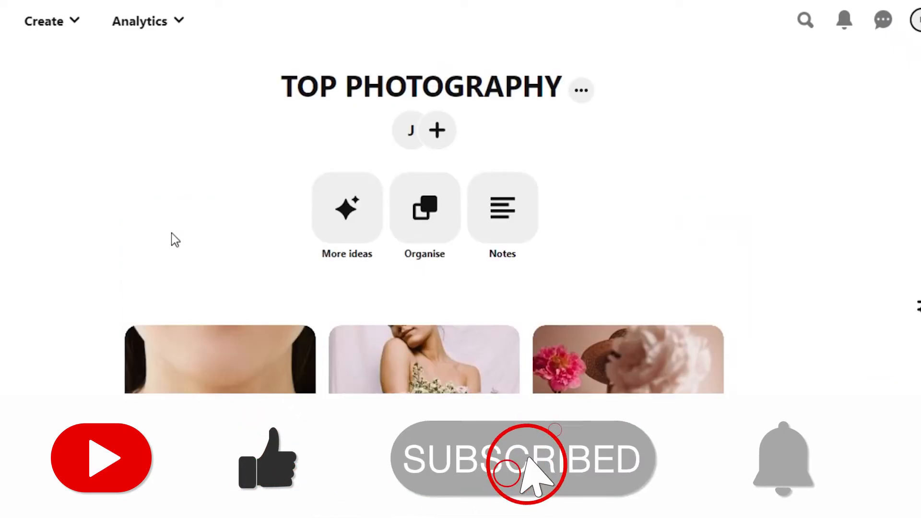
{"action": "scroll", "coordinate": [160, 259], "scroll_direction": "down", "scroll_amount": 5}
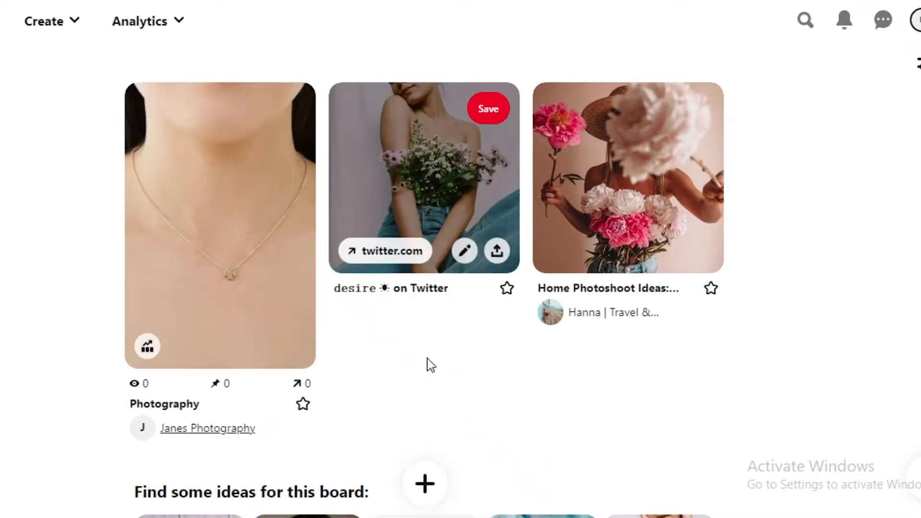
{"action": "left_click", "coordinate": [386, 205]}
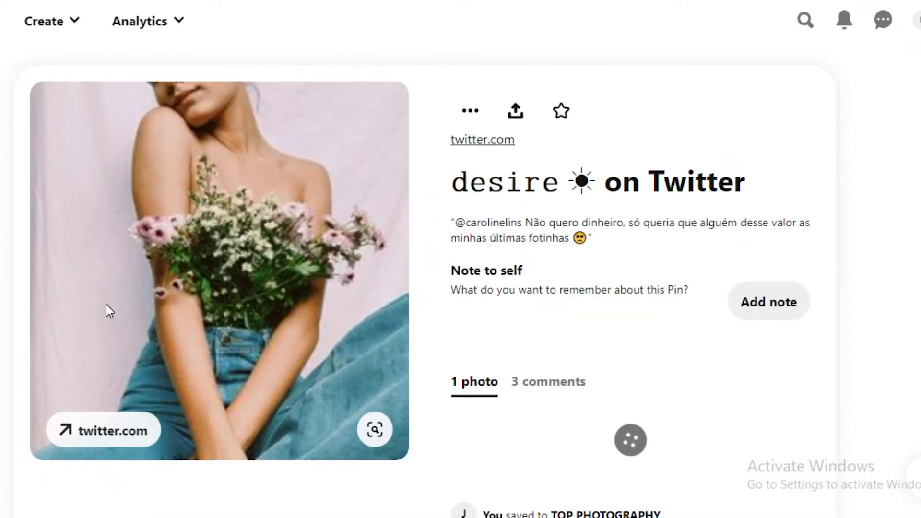
Follow the Pin's twitter.com link and read the Pinterest Business page about getting paid, shoppable Idea Pins, creator tools and common questions
{"action": "left_click", "coordinate": [128, 433]}
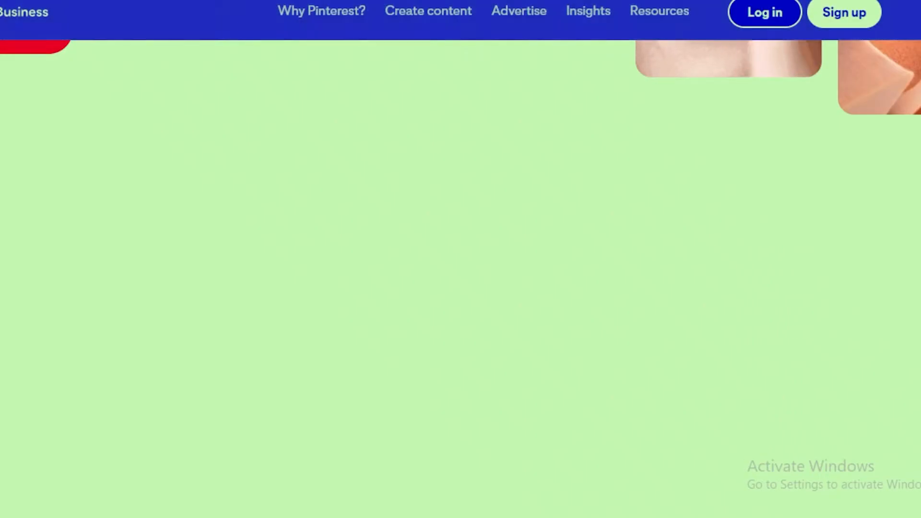
{"action": "scroll", "coordinate": [461, 259], "scroll_direction": "down", "scroll_amount": 10}
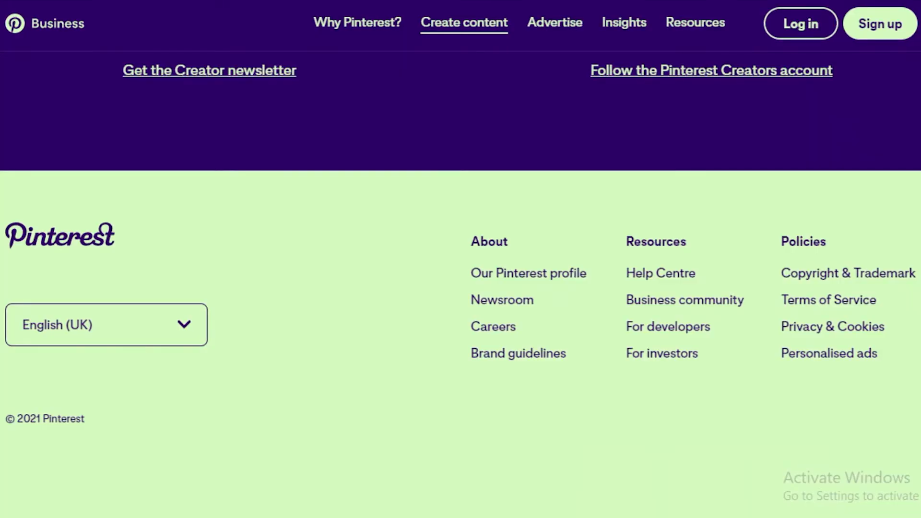
{"action": "scroll", "coordinate": [815, 235], "scroll_direction": "up", "scroll_amount": 15}
{"action": "scroll", "coordinate": [778, 235], "scroll_direction": "up", "scroll_amount": 20}
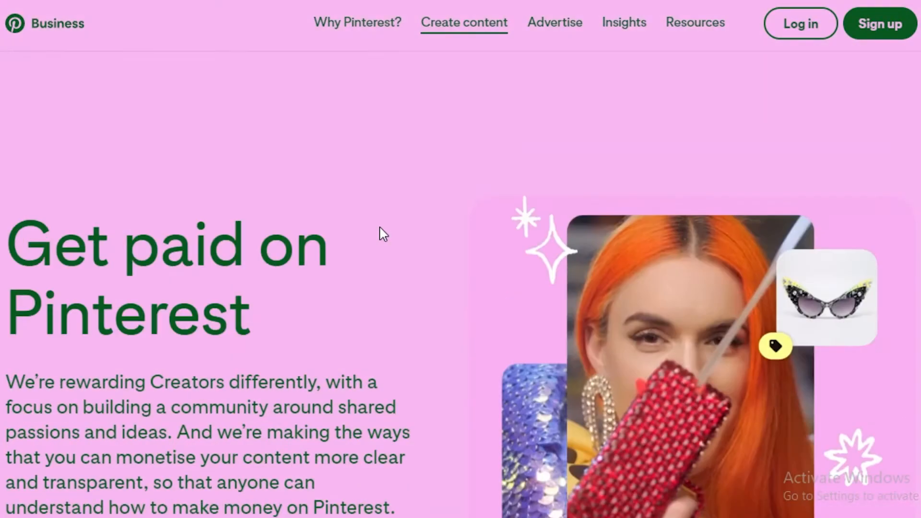
{"action": "mouse_move", "coordinate": [446, 30]}
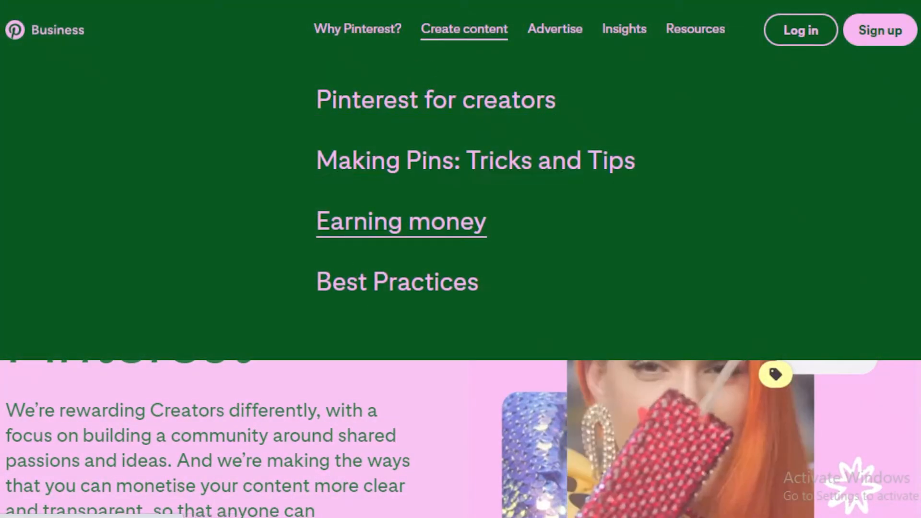
{"action": "scroll", "coordinate": [84, 269], "scroll_direction": "down", "scroll_amount": 5}
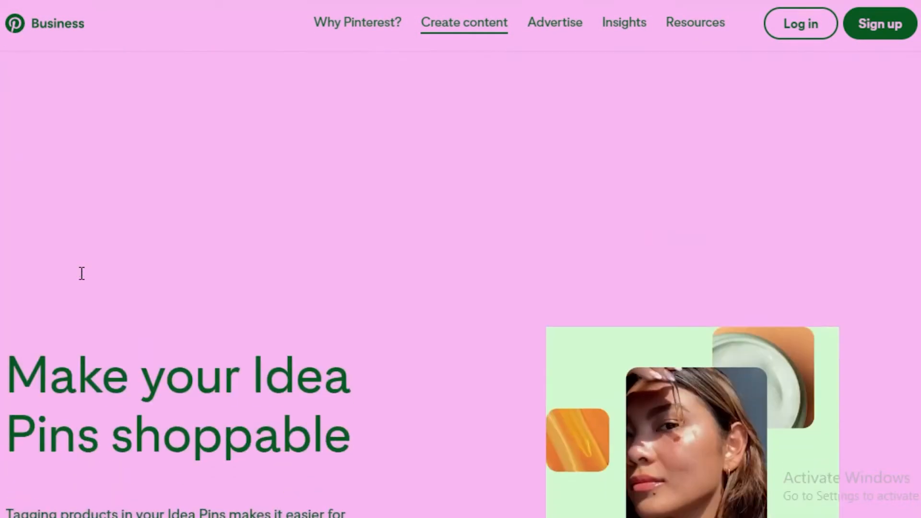
{"action": "scroll", "coordinate": [81, 274], "scroll_direction": "down", "scroll_amount": 5}
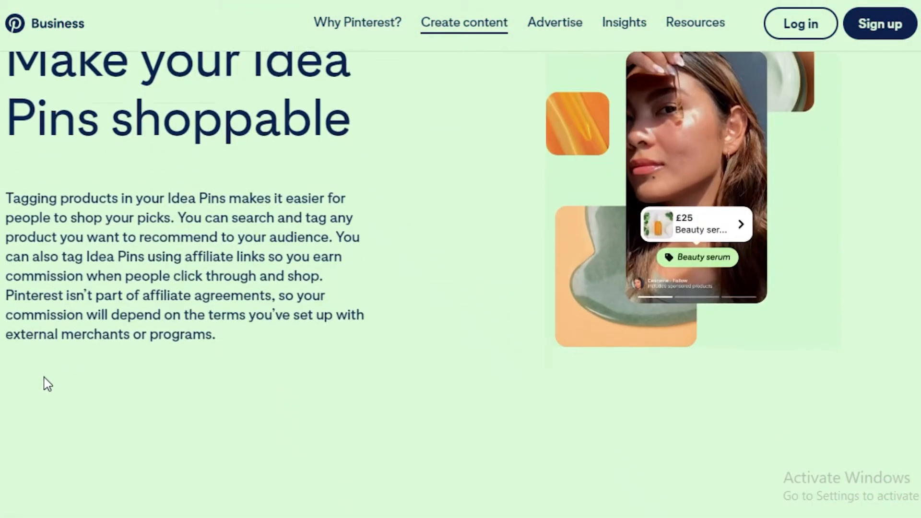
{"action": "scroll", "coordinate": [49, 383], "scroll_direction": "down", "scroll_amount": 5}
{"action": "scroll", "coordinate": [10, 434], "scroll_direction": "down", "scroll_amount": 8}
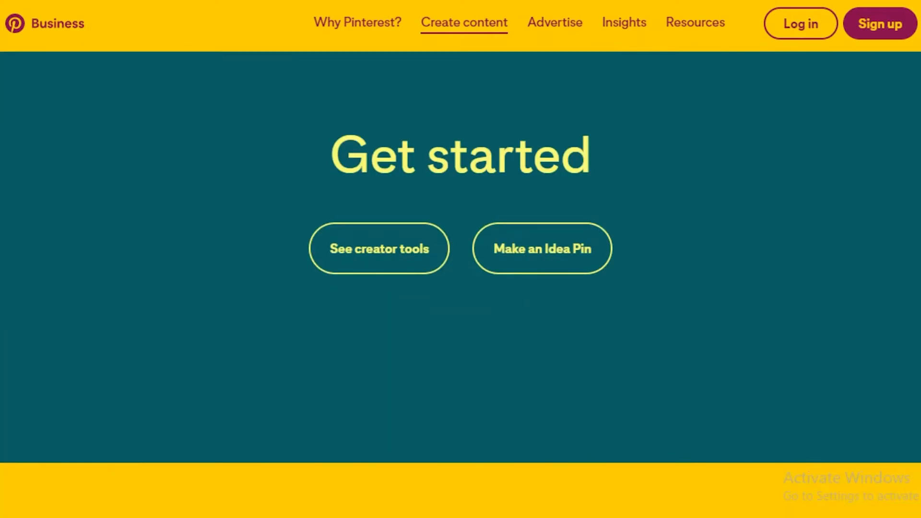
{"action": "scroll", "coordinate": [461, 259], "scroll_direction": "down", "scroll_amount": 10}
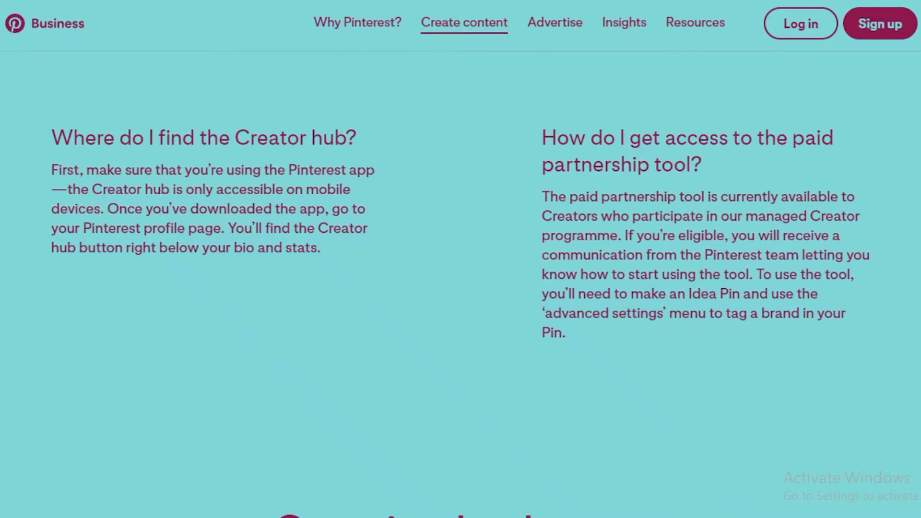
{"action": "mouse_move", "coordinate": [545, 20]}
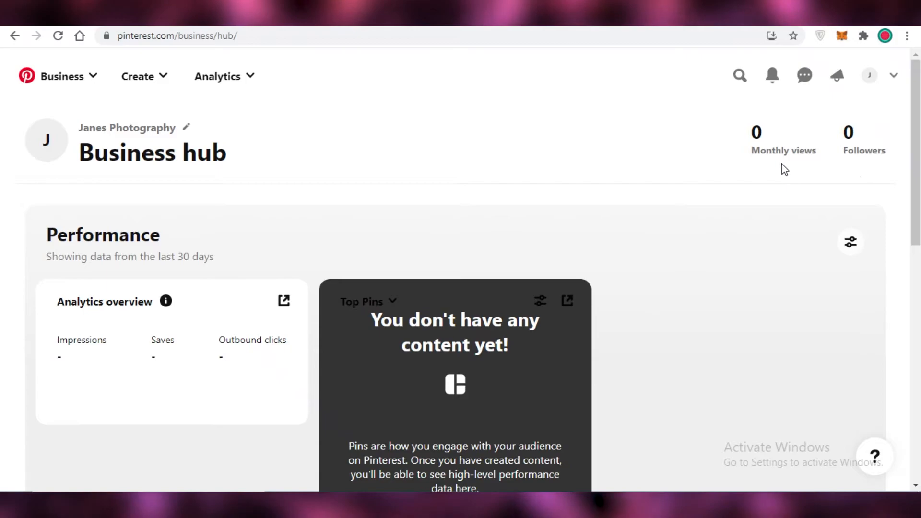
Examine the Business hub's performance section, including the Analytics overview explanation, the Top Pins card and the business resources
{"action": "scroll", "coordinate": [61, 179], "scroll_direction": "down", "scroll_amount": 1}
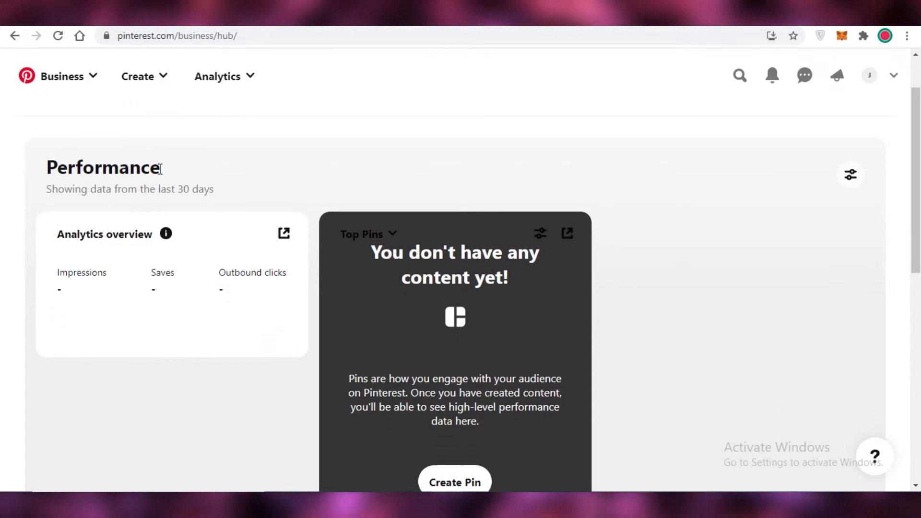
{"action": "scroll", "coordinate": [161, 183], "scroll_direction": "down", "scroll_amount": 2}
{"action": "scroll", "coordinate": [164, 187], "scroll_direction": "up", "scroll_amount": 2}
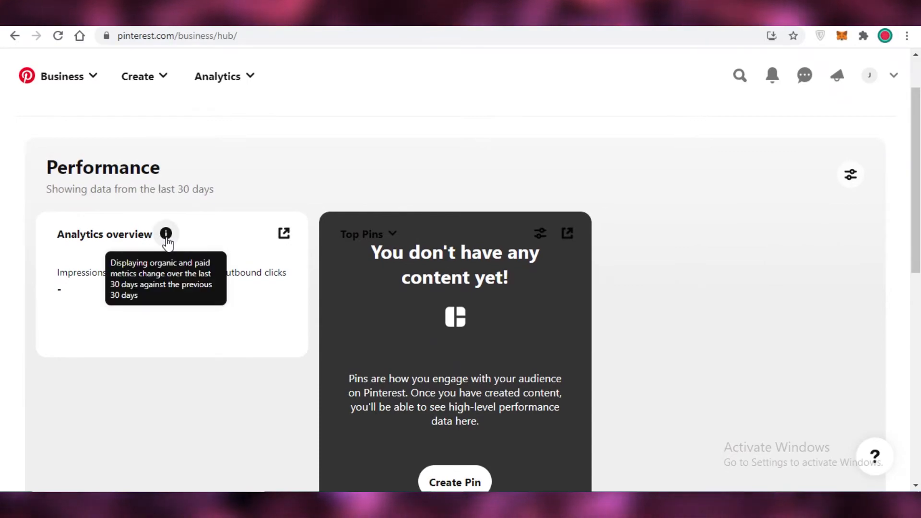
{"action": "scroll", "coordinate": [115, 261], "scroll_direction": "down", "scroll_amount": 1}
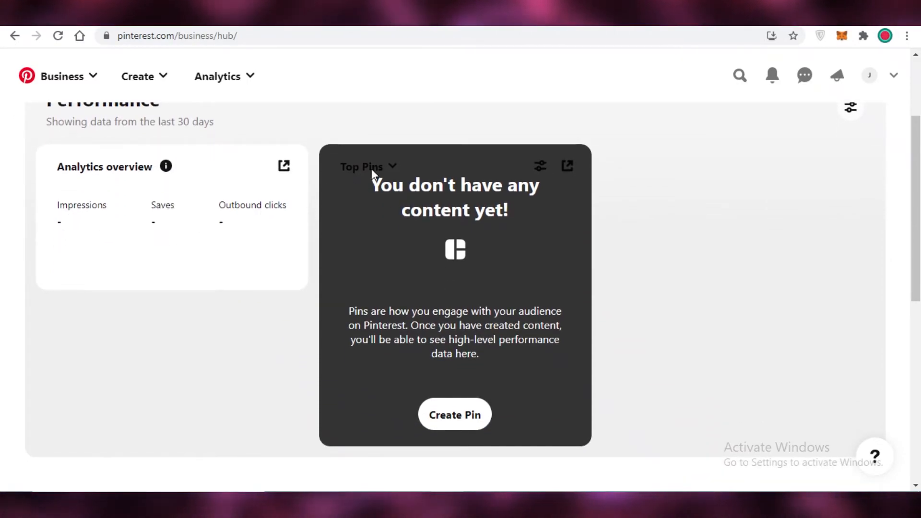
{"action": "scroll", "coordinate": [479, 312], "scroll_direction": "down", "scroll_amount": 2}
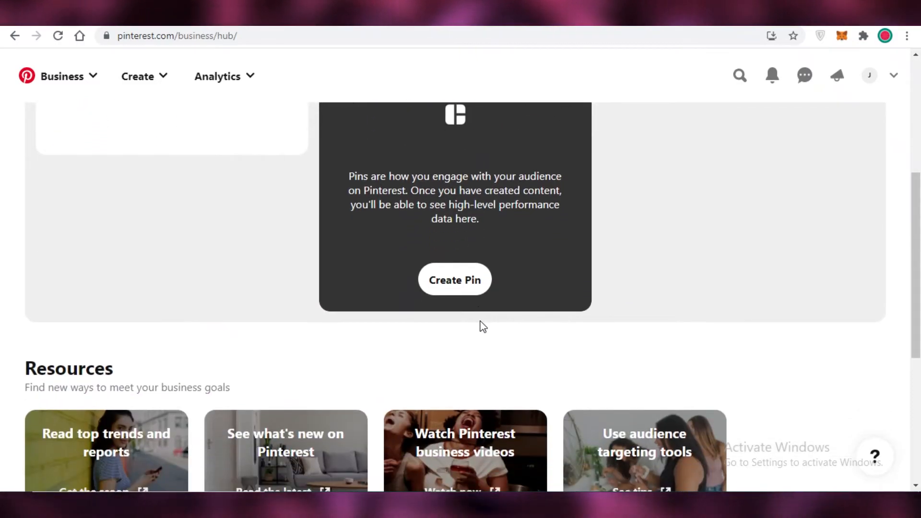
{"action": "scroll", "coordinate": [477, 263], "scroll_direction": "up", "scroll_amount": 1}
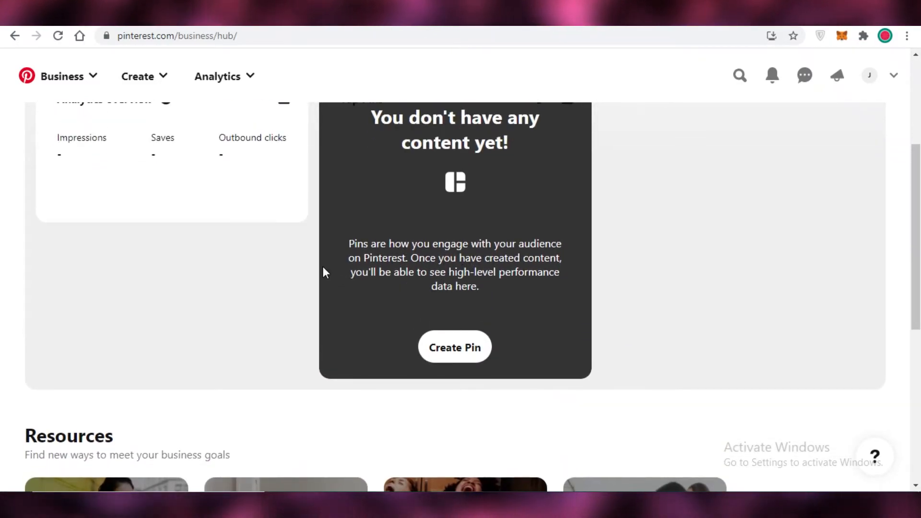
{"action": "scroll", "coordinate": [383, 230], "scroll_direction": "up", "scroll_amount": 3}
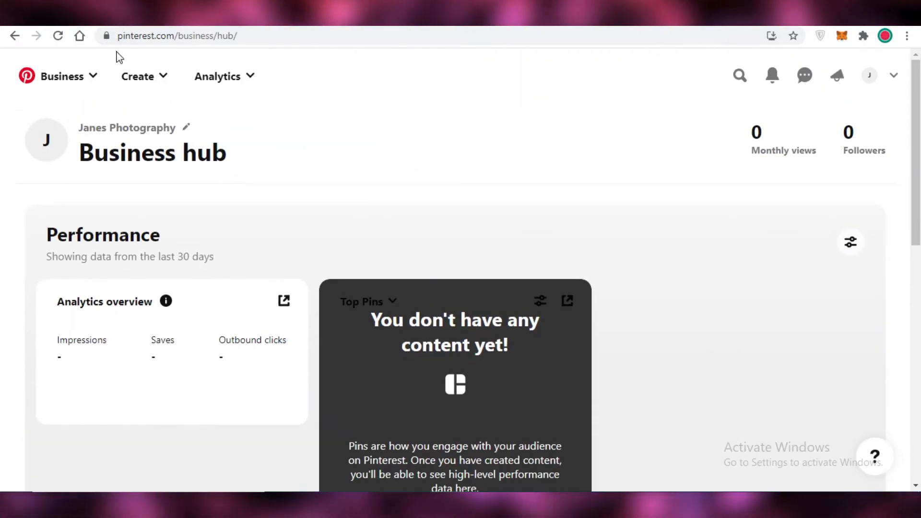
Reopen the Business hub and review the impressions, saves and outbound clicks in its Analytics overview
{"action": "left_click", "coordinate": [91, 77]}
{"action": "left_click", "coordinate": [85, 118]}
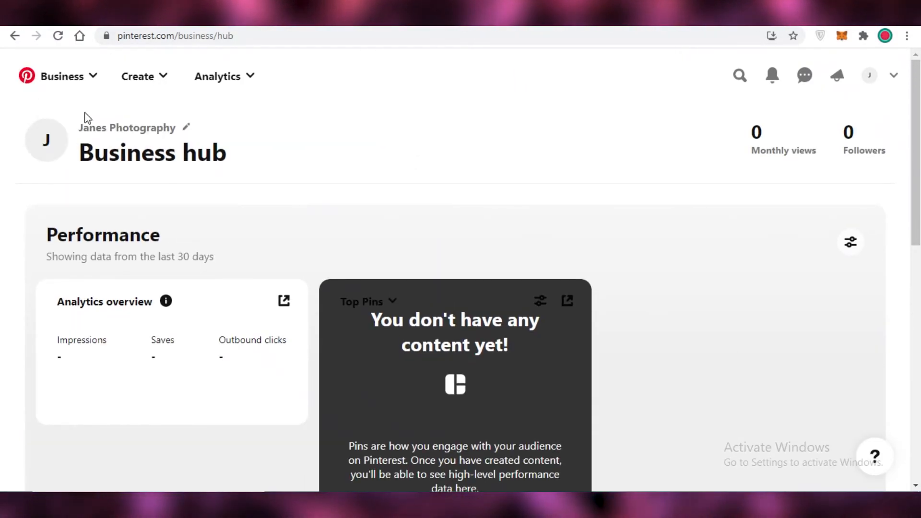
{"action": "scroll", "coordinate": [95, 228], "scroll_direction": "down", "scroll_amount": 4}
{"action": "scroll", "coordinate": [113, 172], "scroll_direction": "up", "scroll_amount": 1}
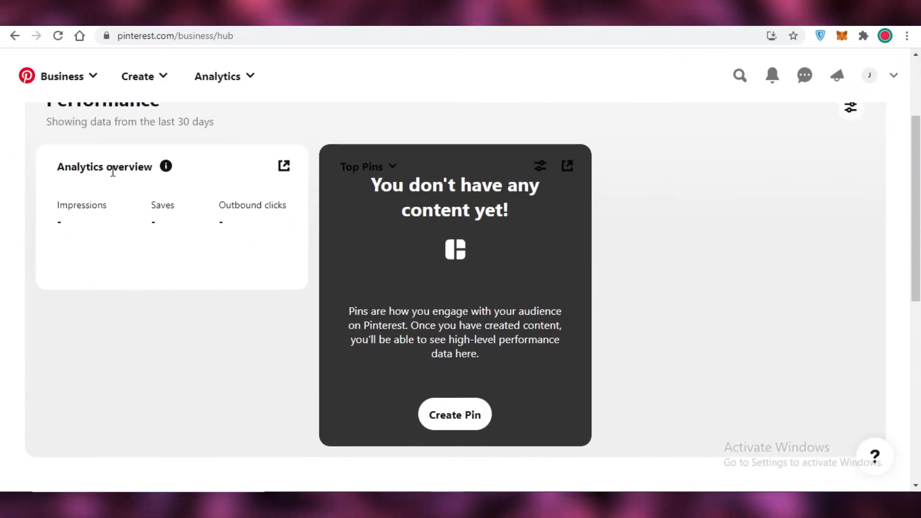
{"action": "scroll", "coordinate": [134, 150], "scroll_direction": "up", "scroll_amount": 1}
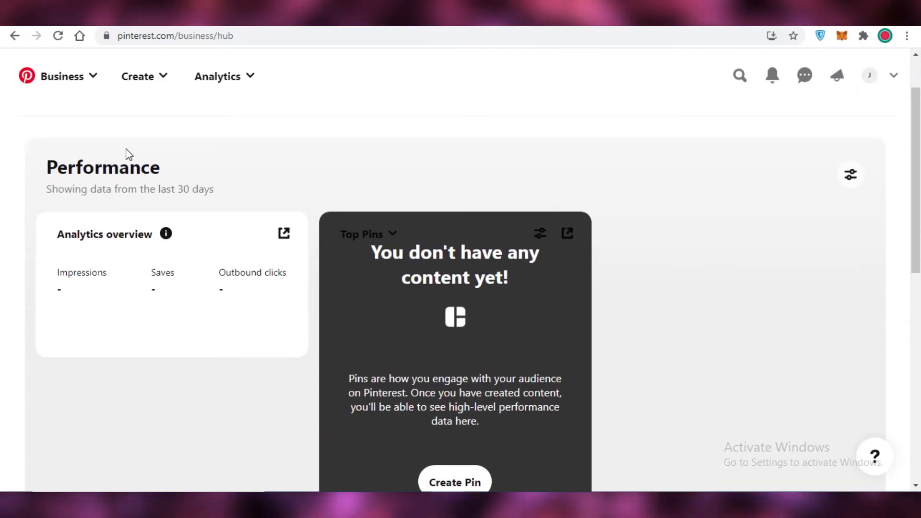
{"action": "scroll", "coordinate": [335, 232], "scroll_direction": "down", "scroll_amount": 1}
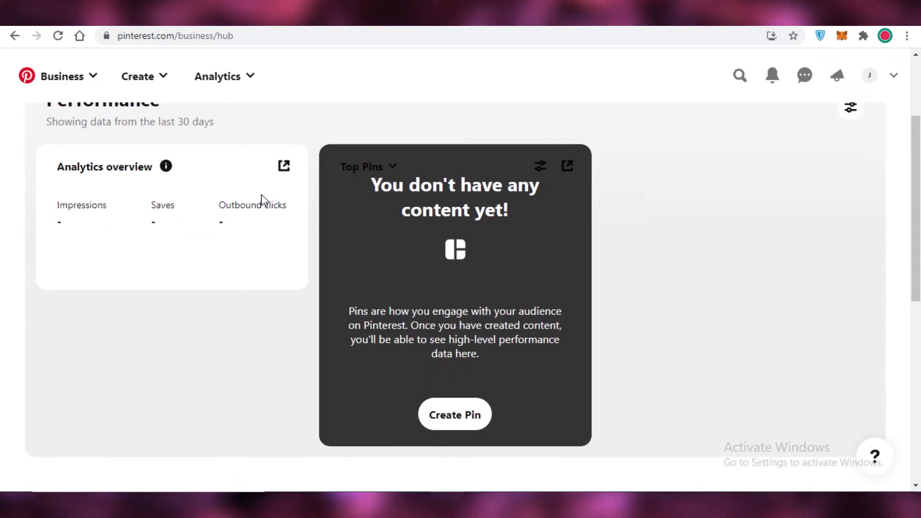
{"action": "scroll", "coordinate": [273, 189], "scroll_direction": "up", "scroll_amount": 1}
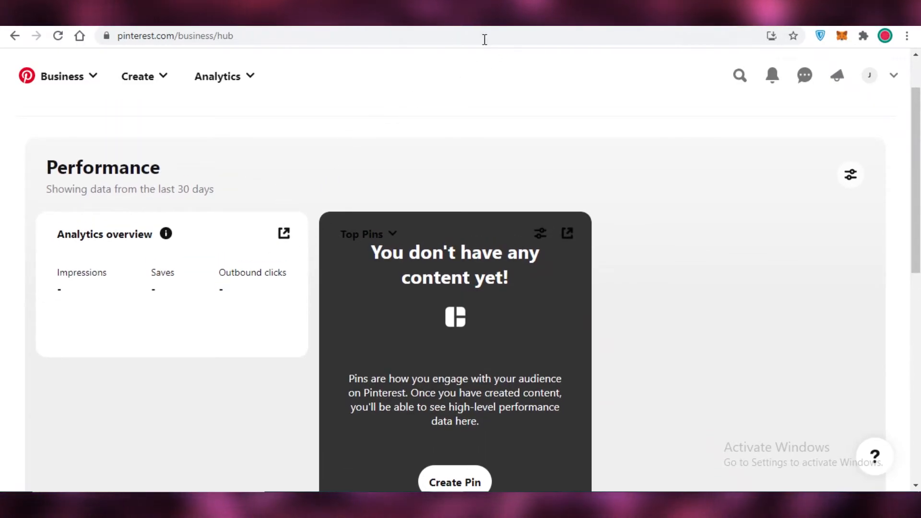
Search the web in a new tab for "sendinblue affiliate program" and open Sendinblue's partner programs page
{"action": "key", "text": "ctrl+t"}
{"action": "type", "text": "s"}
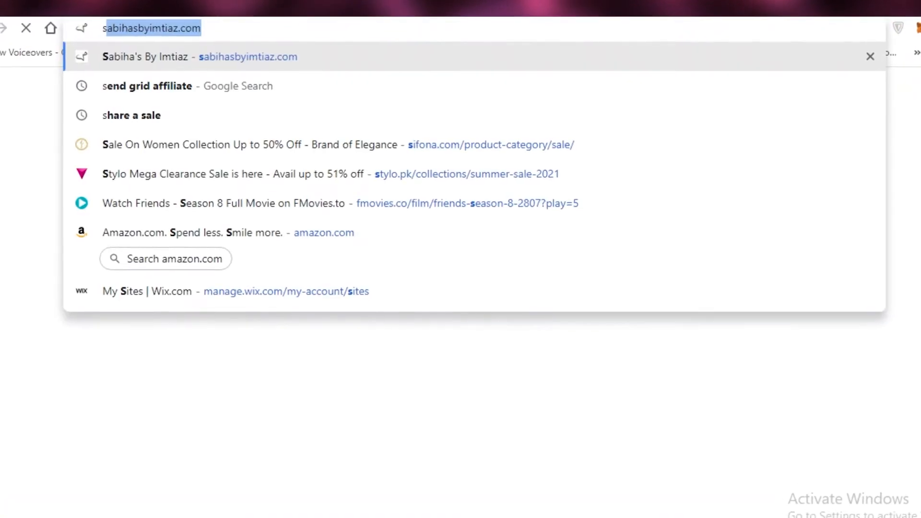
{"action": "type", "text": "end"}
{"action": "left_click", "coordinate": [267, 158]}
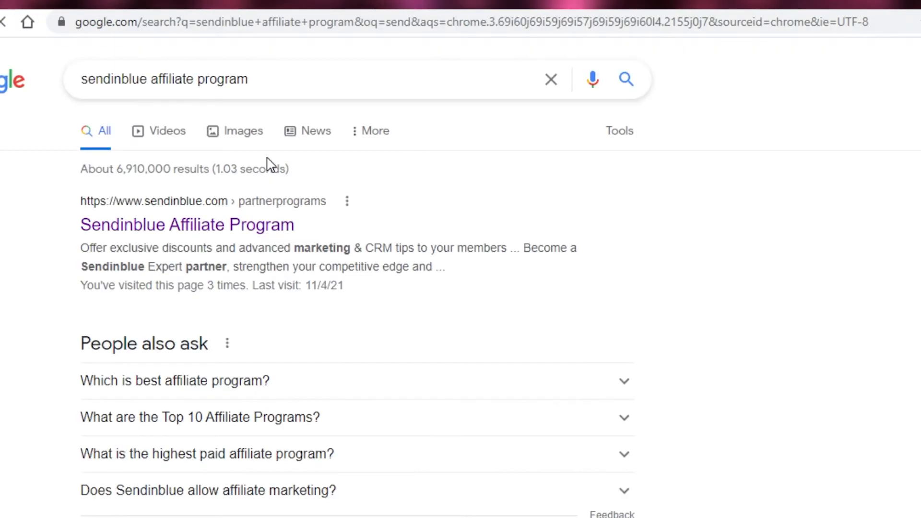
{"action": "left_click", "coordinate": [302, 202]}
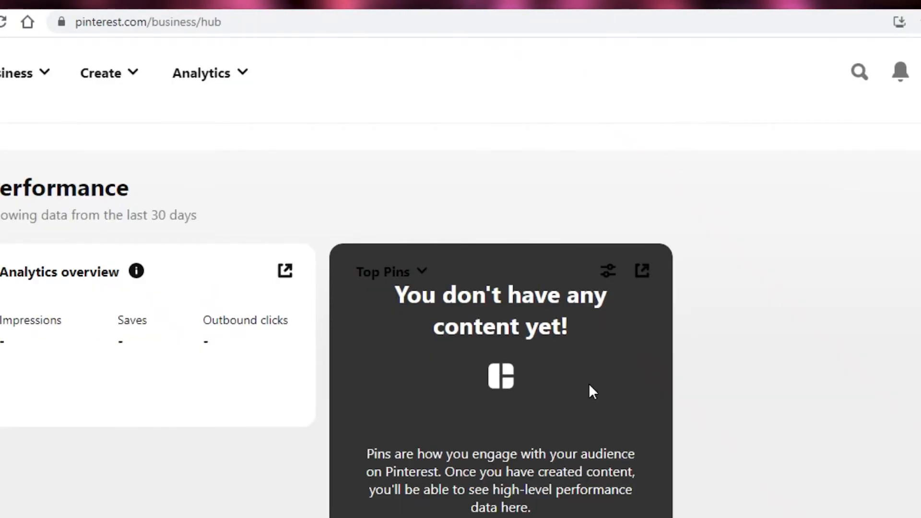
Create a new Pin from the Top Pins card of the Pinterest Business hub and start editing its title
{"action": "scroll", "coordinate": [590, 385], "scroll_direction": "down", "scroll_amount": 5}
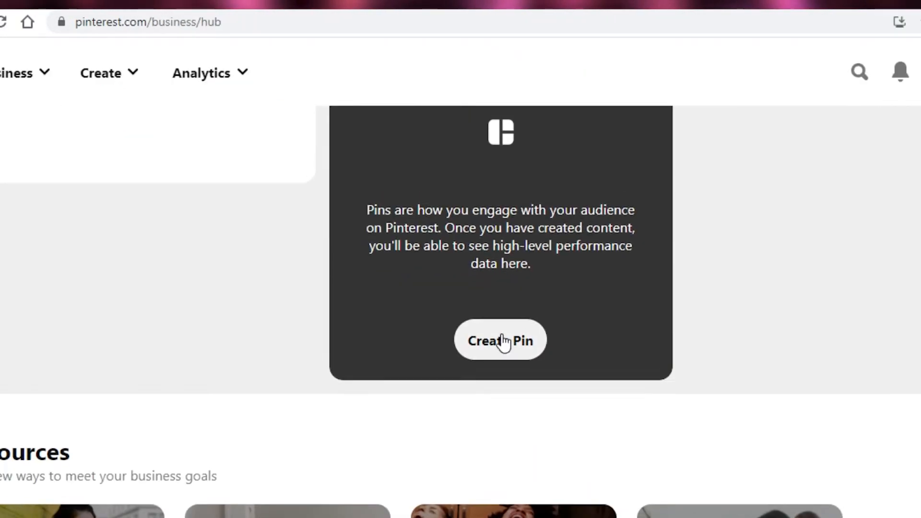
{"action": "scroll", "coordinate": [501, 345], "scroll_direction": "up", "scroll_amount": 2}
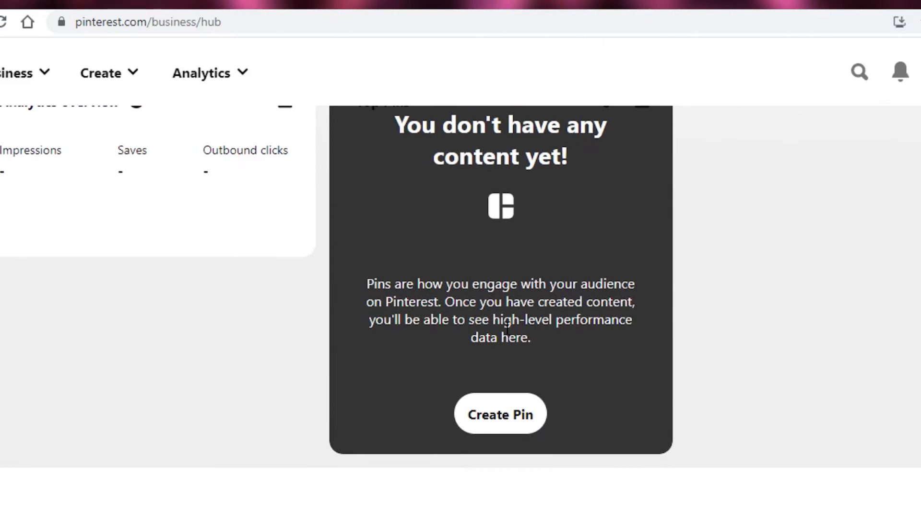
{"action": "left_click", "coordinate": [505, 412]}
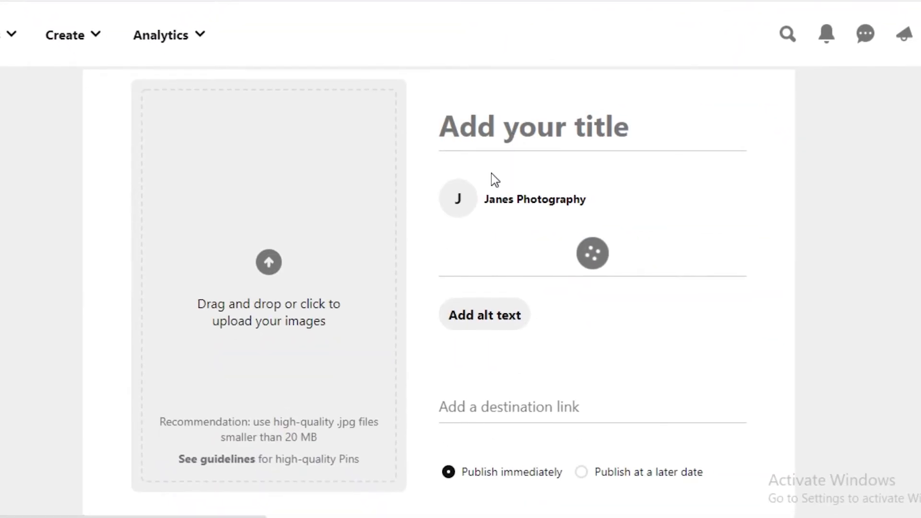
{"action": "left_click", "coordinate": [516, 201]}
{"action": "type", "text": "Th"}
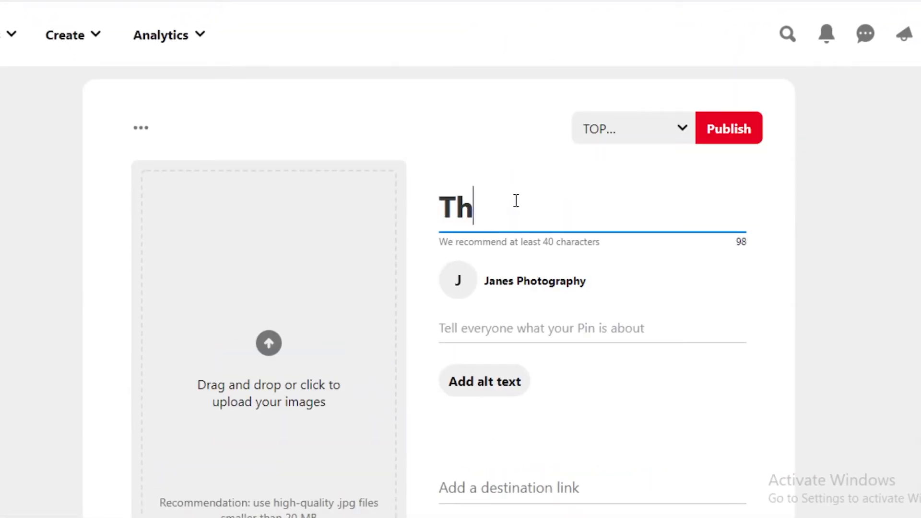
{"action": "type", "text": "e best ema"}
{"action": "key", "text": "BackSpace"}
{"action": "type", "text": "mail marketingf"}
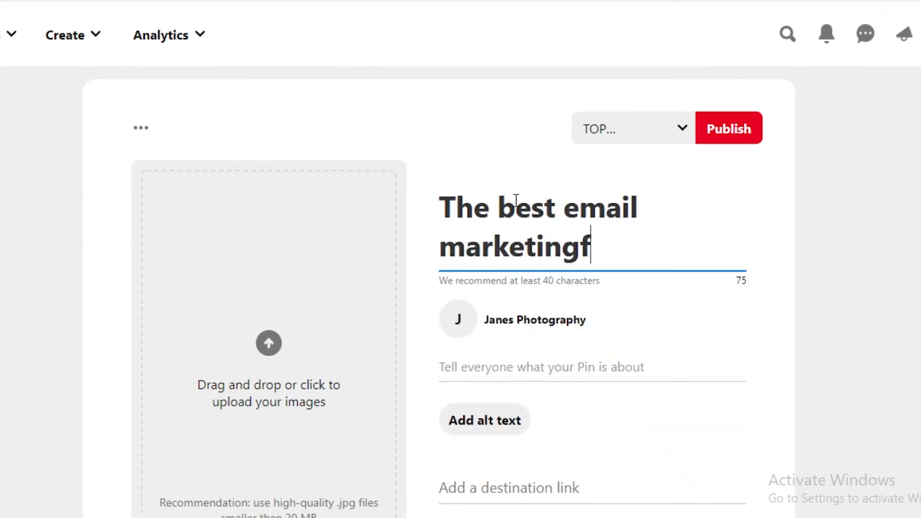
Set the new Pin's title to "Looking for a email marketing software?"
{"action": "key", "text": "ctrl+a"}
{"action": "type", "text": "Lo"}
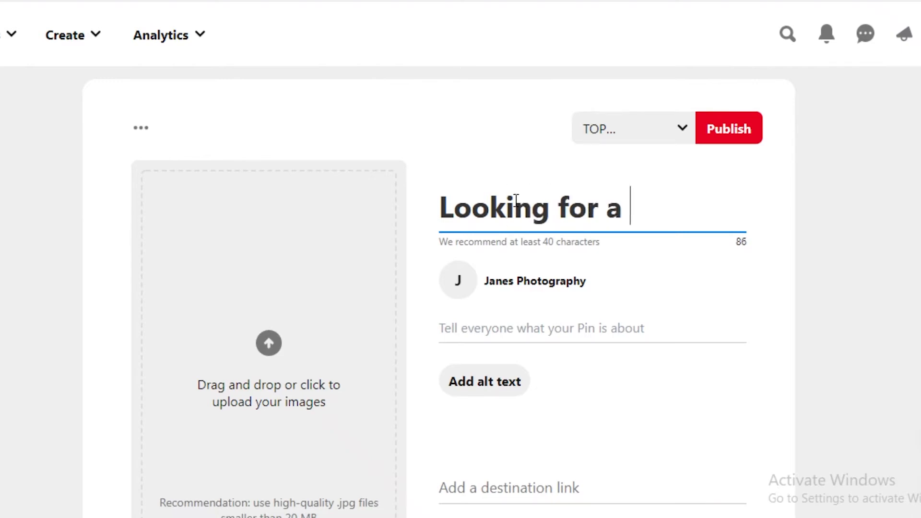
{"action": "type", "text": " marketing software?"}
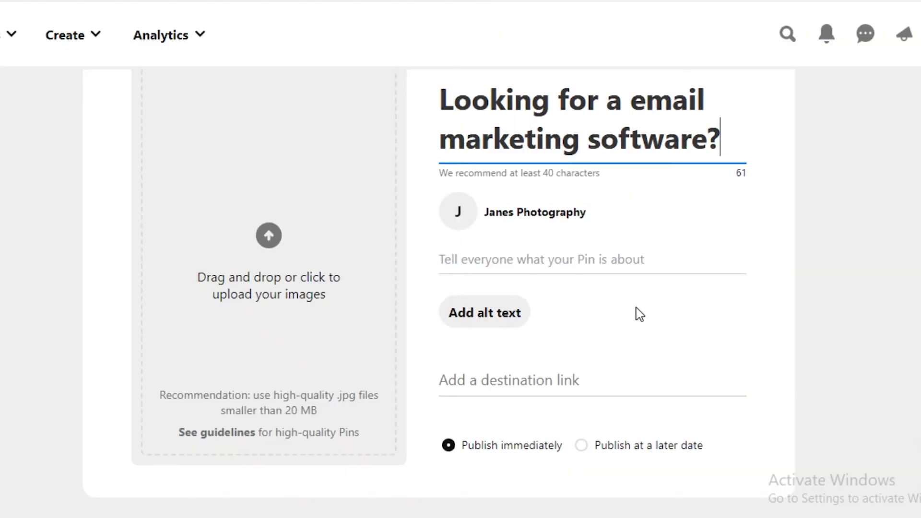
Describe the Pin as "I think ive found the holy for email marketing"
{"action": "left_click", "coordinate": [535, 253]}
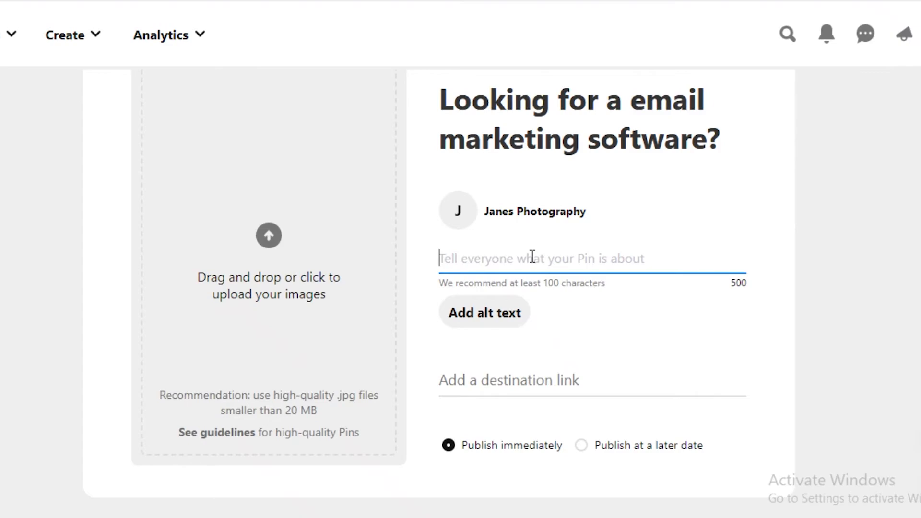
{"action": "type", "text": "I think"}
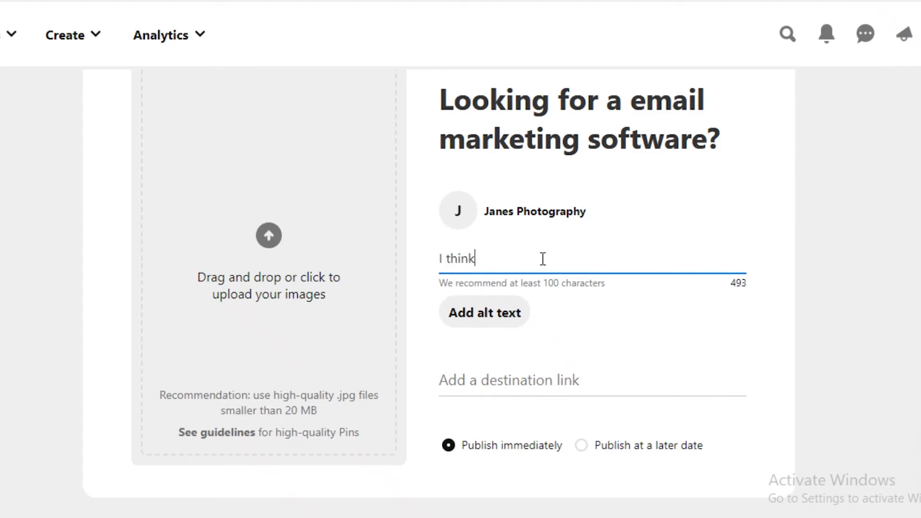
{"action": "type", "text": " ive found the holy for emai"}
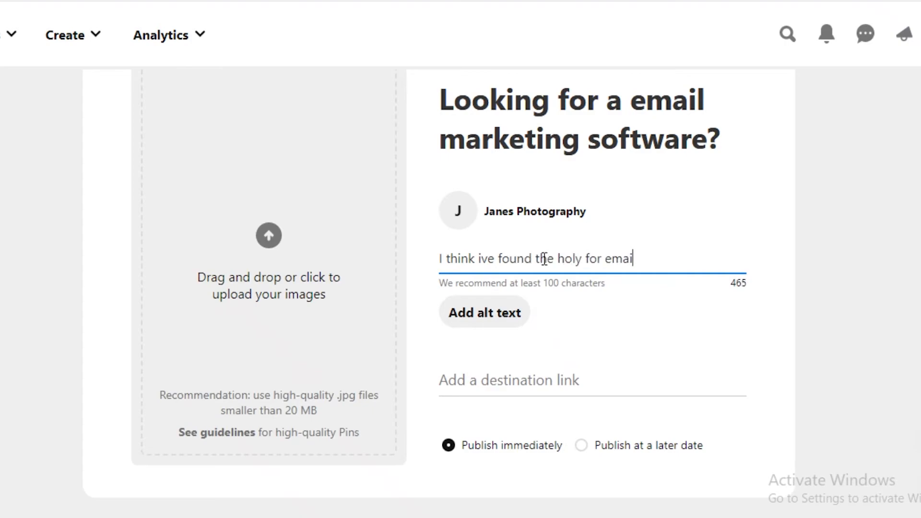
{"action": "type", "text": "l marketing"}
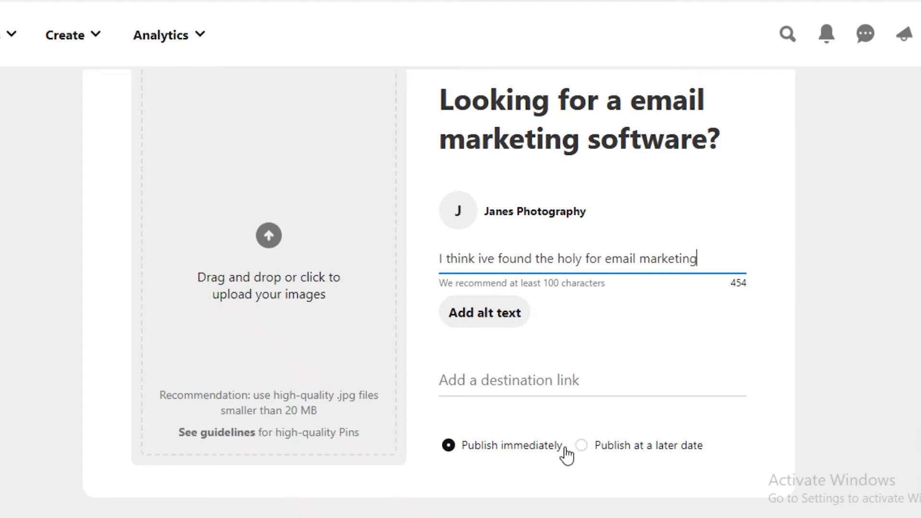
{"action": "left_click", "coordinate": [540, 379]}
{"action": "left_click", "coordinate": [455, 0]}
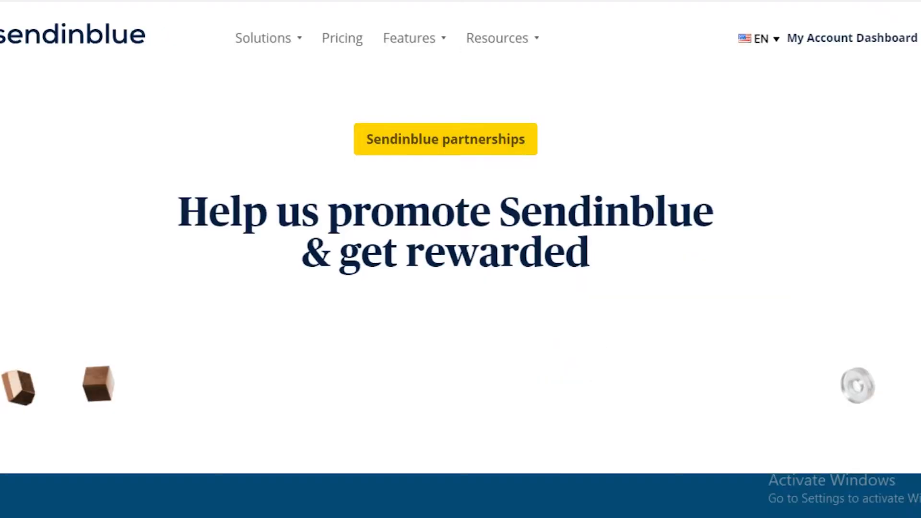
{"action": "right_click", "coordinate": [531, 1]}
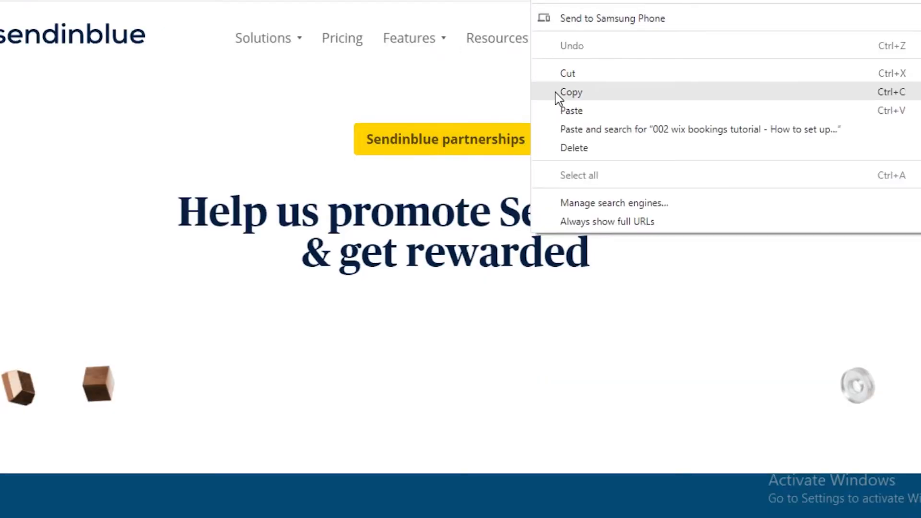
{"action": "left_click", "coordinate": [579, 92]}
{"action": "left_click", "coordinate": [384, 0]}
{"action": "right_click", "coordinate": [540, 375]}
{"action": "left_click", "coordinate": [582, 247]}
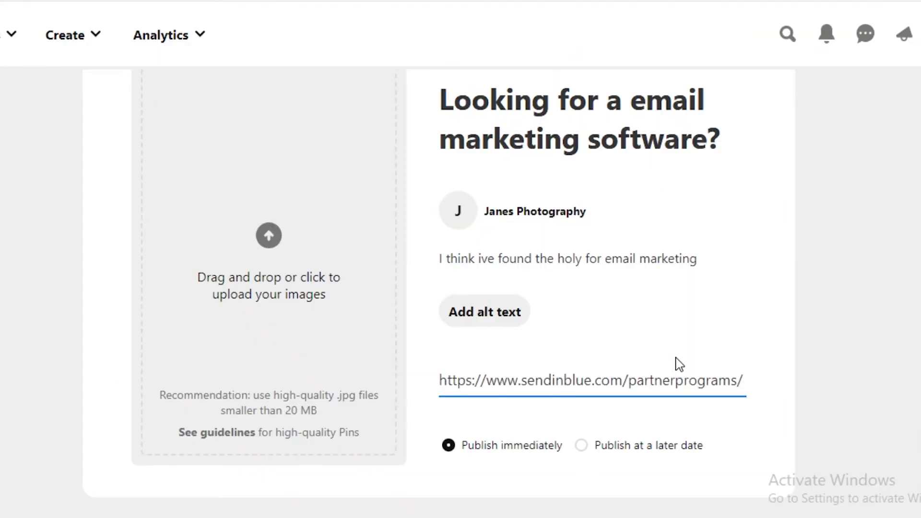
{"action": "left_click", "coordinate": [505, 449]}
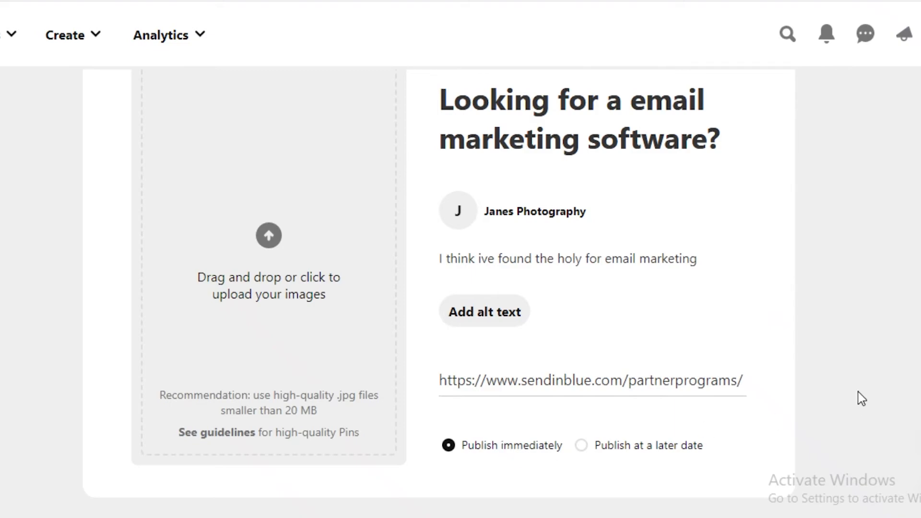
Try to publish the Pin to the TOP PHOTOGRAPHY board
{"action": "scroll", "coordinate": [868, 403], "scroll_direction": "up", "scroll_amount": 4}
{"action": "left_click", "coordinate": [610, 226]}
{"action": "left_click", "coordinate": [800, 179]}
{"action": "scroll", "coordinate": [801, 179], "scroll_direction": "down", "scroll_amount": 5}
{"action": "scroll", "coordinate": [400, 195], "scroll_direction": "up", "scroll_amount": 4}
{"action": "left_click", "coordinate": [723, 232]}
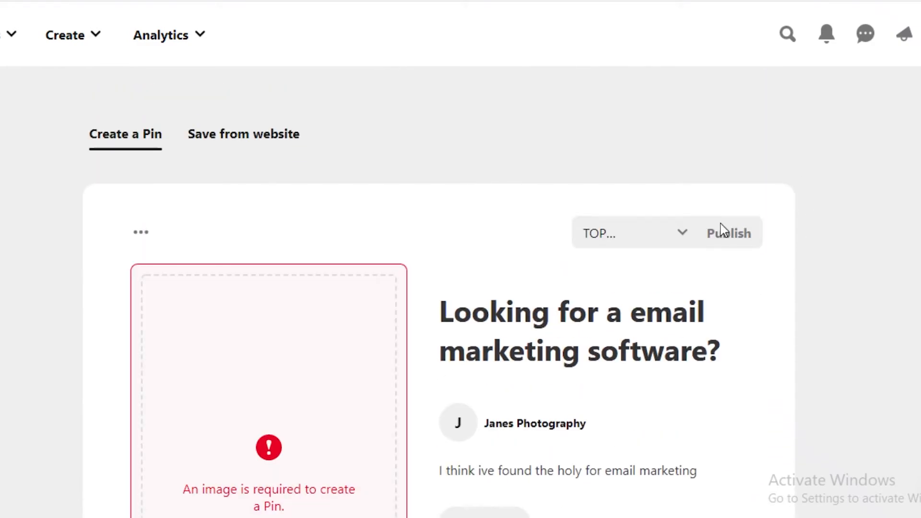
Try to upload the image "download (2)" from the Downloads folder to the Pin
{"action": "scroll", "coordinate": [687, 253], "scroll_direction": "down", "scroll_amount": 4}
{"action": "left_click", "coordinate": [297, 227]}
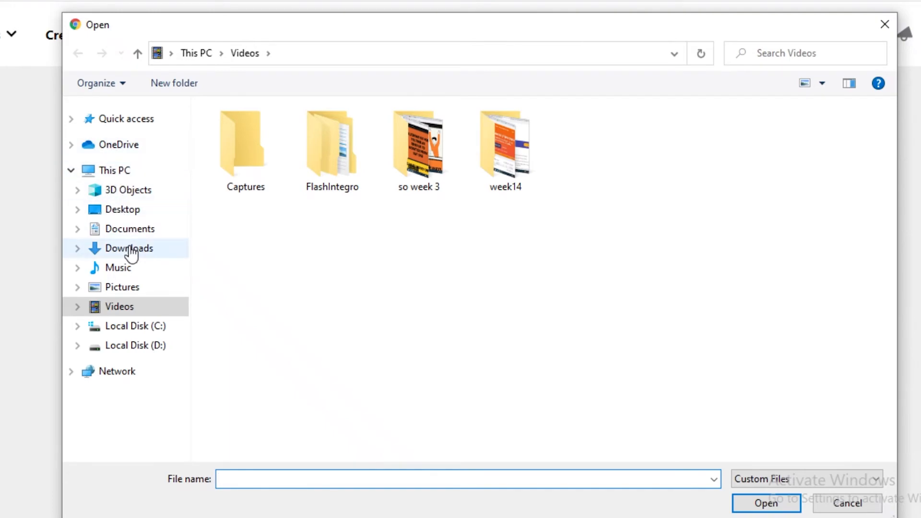
{"action": "left_click", "coordinate": [130, 249]}
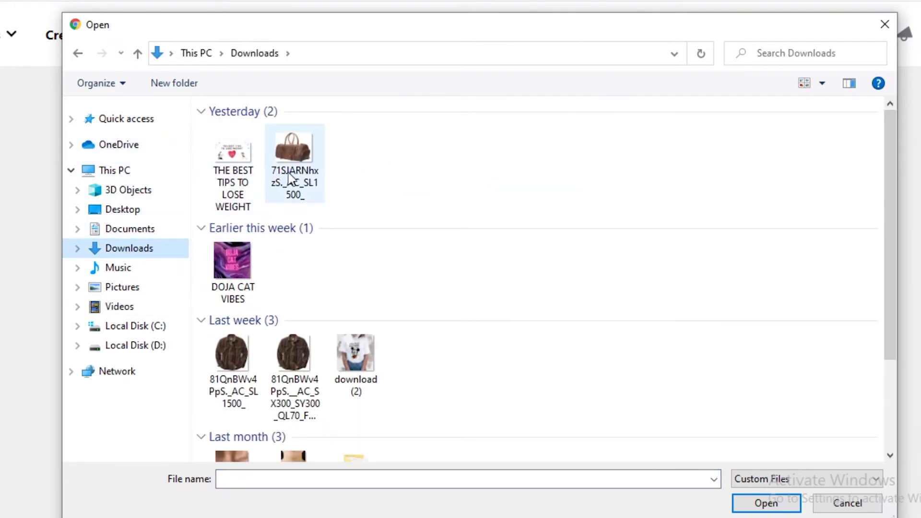
{"action": "left_click", "coordinate": [356, 358]}
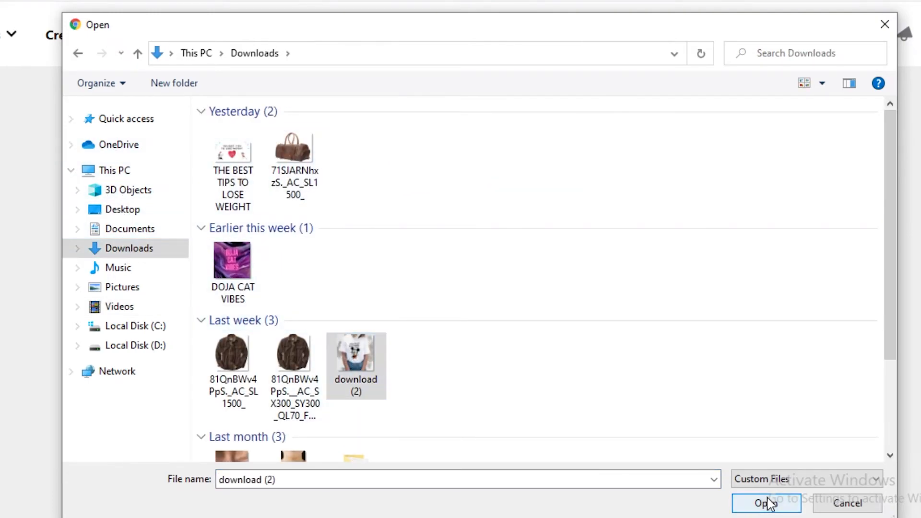
{"action": "left_click", "coordinate": [768, 503]}
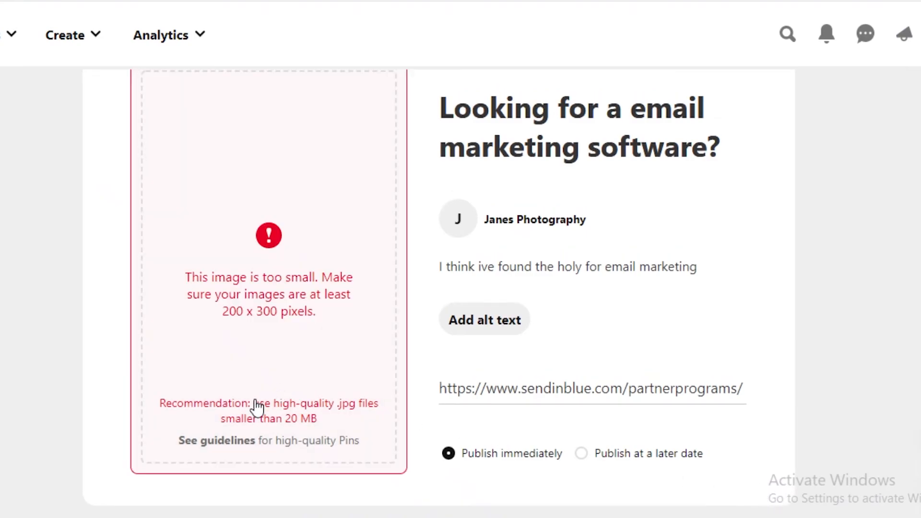
Upload the brown bag photo 71SJARNhxzS._AC_SL1500_ from the Downloads folder as the Pin's image
{"action": "scroll", "coordinate": [298, 384], "scroll_direction": "up", "scroll_amount": 3}
{"action": "scroll", "coordinate": [138, 184], "scroll_direction": "down", "scroll_amount": 2}
{"action": "scroll", "coordinate": [137, 184], "scroll_direction": "up", "scroll_amount": 1}
{"action": "left_click", "coordinate": [283, 383]}
{"action": "left_click", "coordinate": [293, 152]}
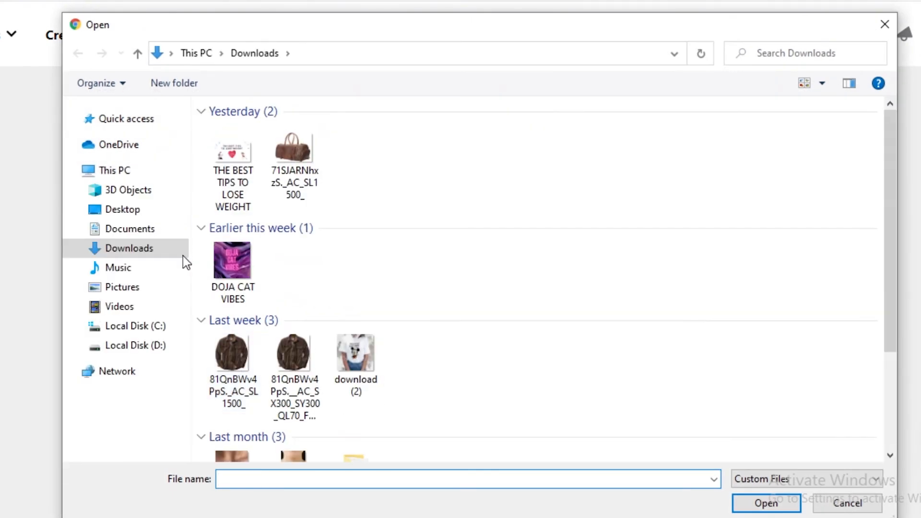
{"action": "left_click", "coordinate": [766, 503]}
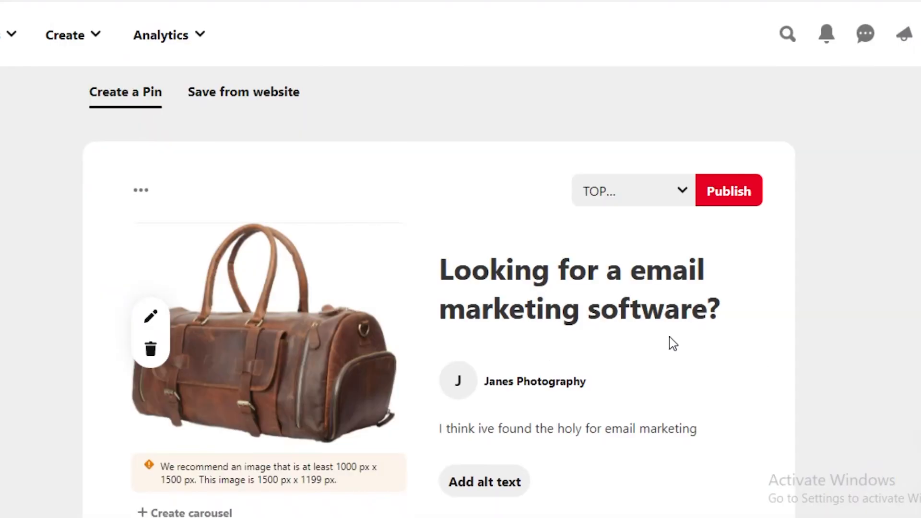
Publish the email marketing Pin to the TOP PHOTOGRAPHY board and dismiss the confirmation
{"action": "left_click", "coordinate": [738, 197]}
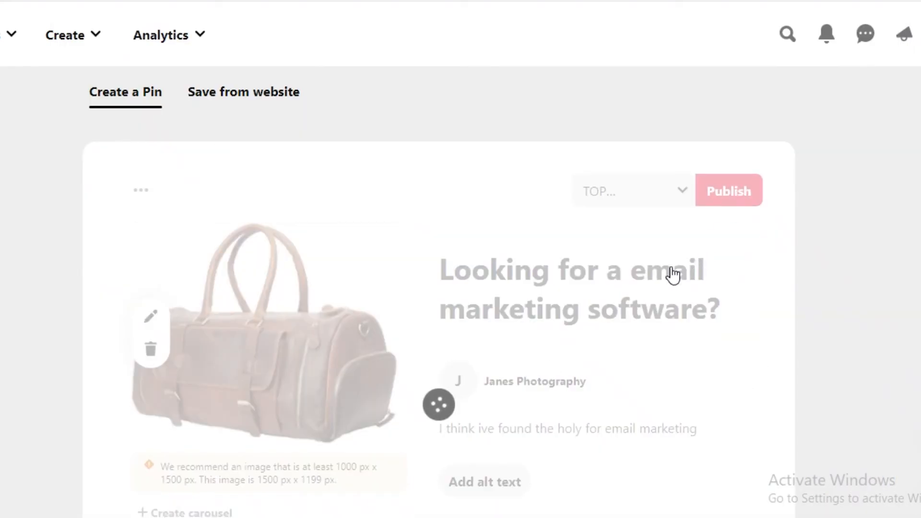
{"action": "scroll", "coordinate": [658, 274], "scroll_direction": "up", "scroll_amount": 1}
{"action": "scroll", "coordinate": [658, 275], "scroll_direction": "down", "scroll_amount": 2}
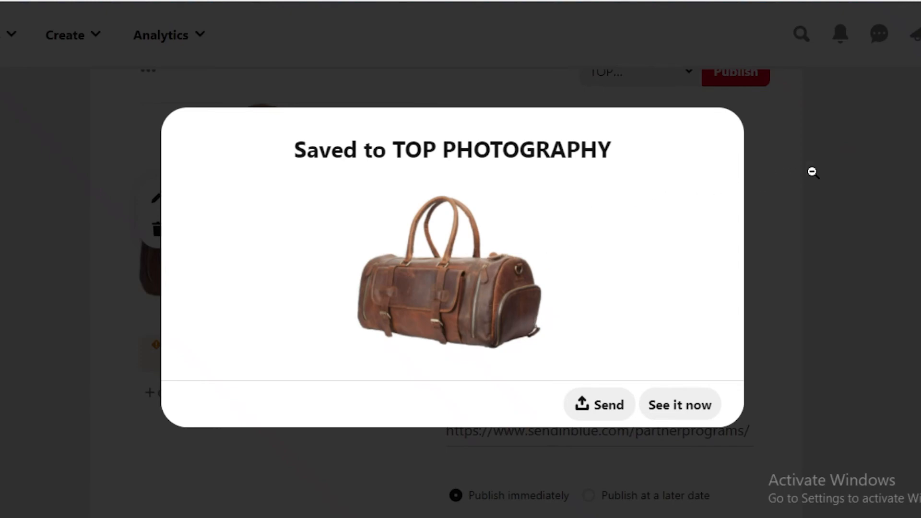
{"action": "left_click", "coordinate": [699, 205]}
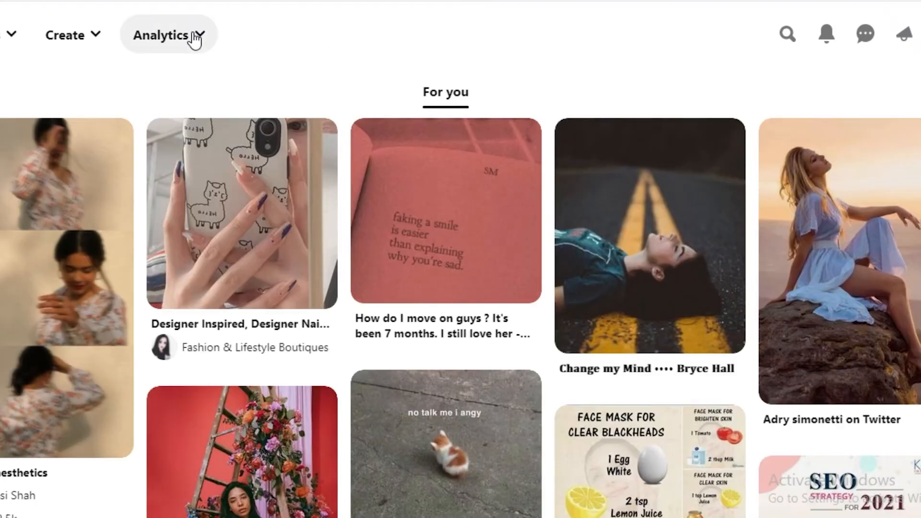
Open the Audience insights analytics for Janes Photography and skim the page
{"action": "left_click", "coordinate": [194, 38]}
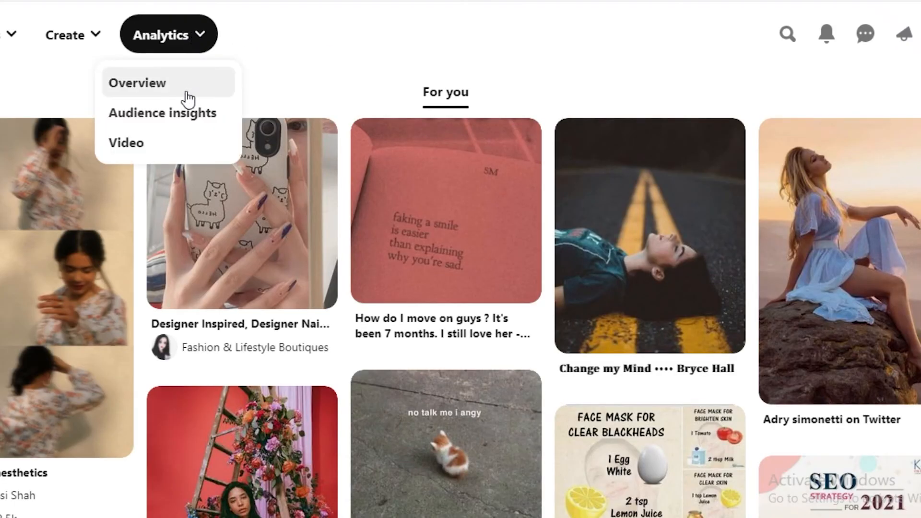
{"action": "left_click", "coordinate": [183, 114]}
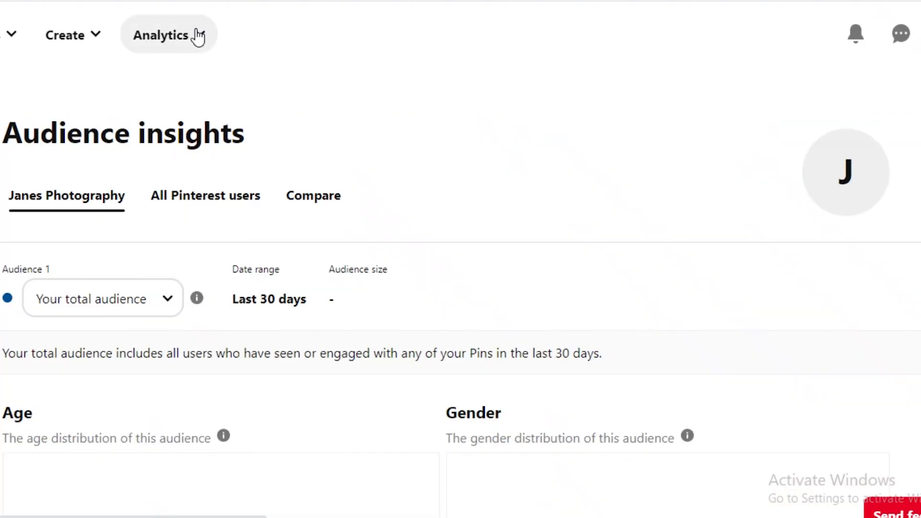
{"action": "scroll", "coordinate": [192, 56], "scroll_direction": "down", "scroll_amount": 2}
{"action": "scroll", "coordinate": [244, 182], "scroll_direction": "down", "scroll_amount": 6}
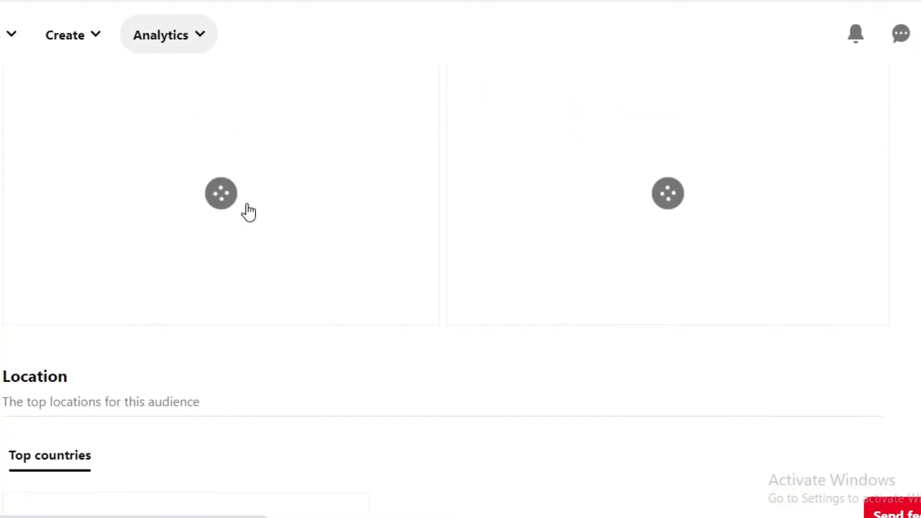
{"action": "scroll", "coordinate": [249, 210], "scroll_direction": "up", "scroll_amount": 9}
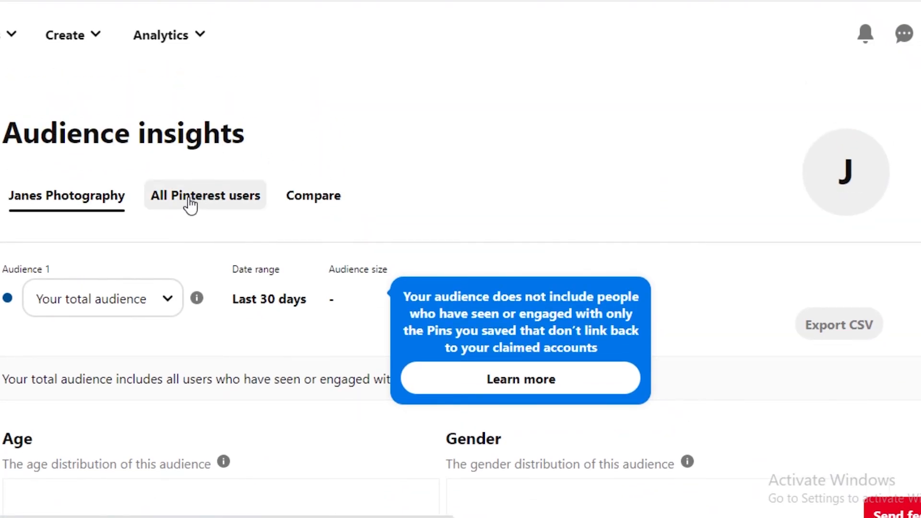
Examine the audience selection, date range and audience size in Audience insights
{"action": "scroll", "coordinate": [190, 203], "scroll_direction": "down", "scroll_amount": 3}
{"action": "left_click", "coordinate": [128, 138]}
{"action": "left_click", "coordinate": [128, 139]}
{"action": "left_click", "coordinate": [127, 137]}
{"action": "left_click", "coordinate": [258, 182]}
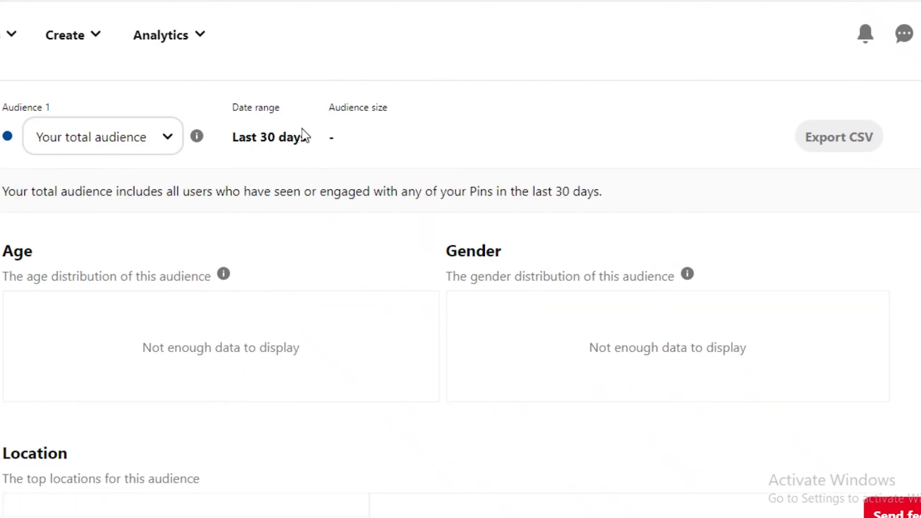
{"action": "left_click_drag", "start_coordinate": [256, 136], "coordinate": [315, 148]}
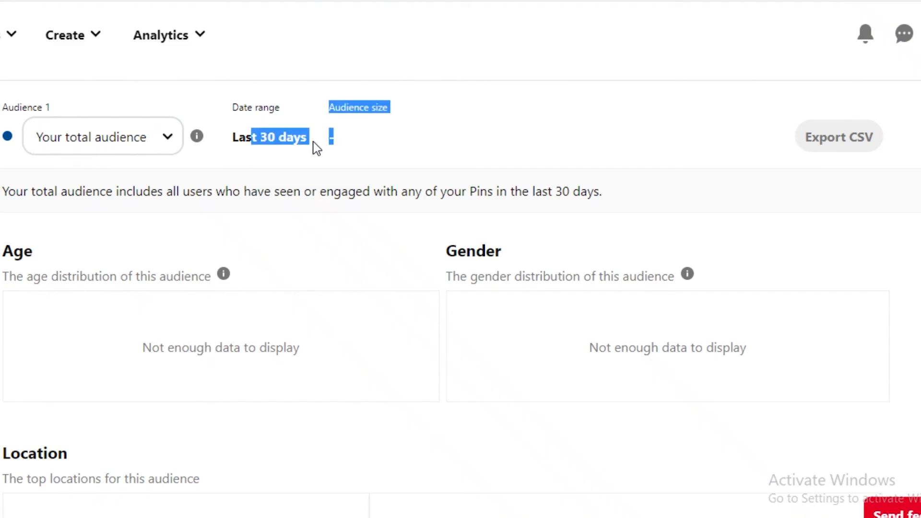
{"action": "left_click", "coordinate": [359, 136]}
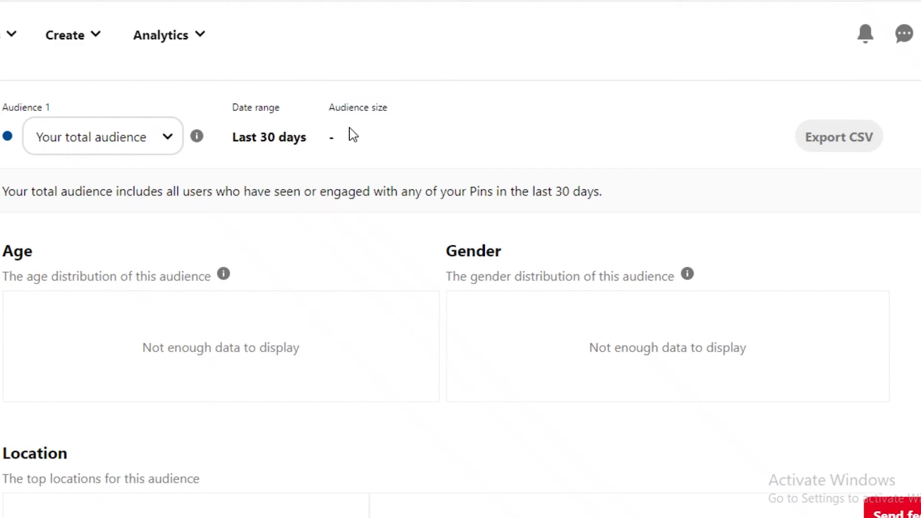
Examine the age, gender, location and device breakdowns of the total audience
{"action": "scroll", "coordinate": [352, 135], "scroll_direction": "down", "scroll_amount": 2}
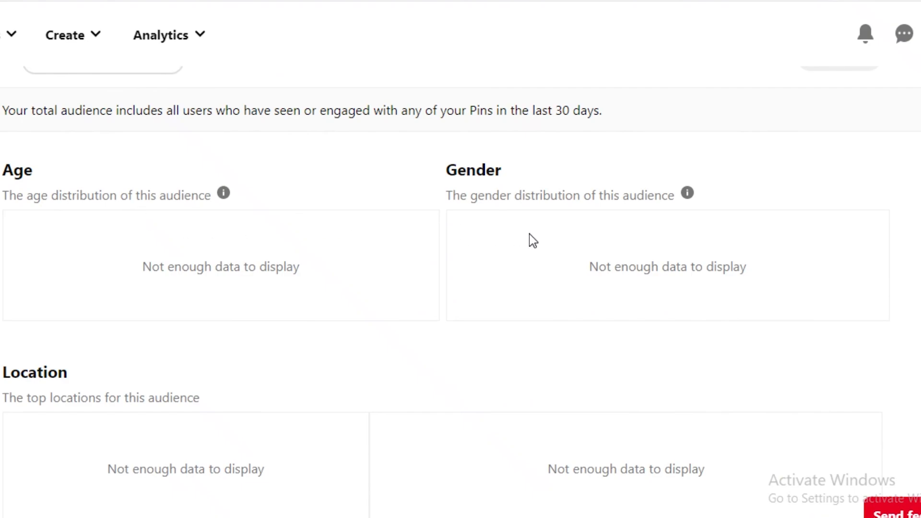
{"action": "scroll", "coordinate": [350, 236], "scroll_direction": "down", "scroll_amount": 5}
{"action": "scroll", "coordinate": [268, 233], "scroll_direction": "down", "scroll_amount": 3}
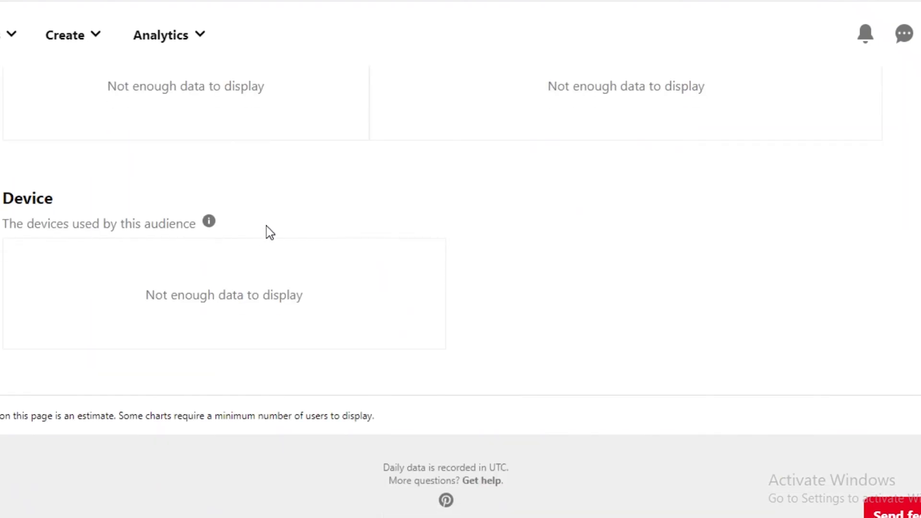
{"action": "scroll", "coordinate": [214, 238], "scroll_direction": "up", "scroll_amount": 15}
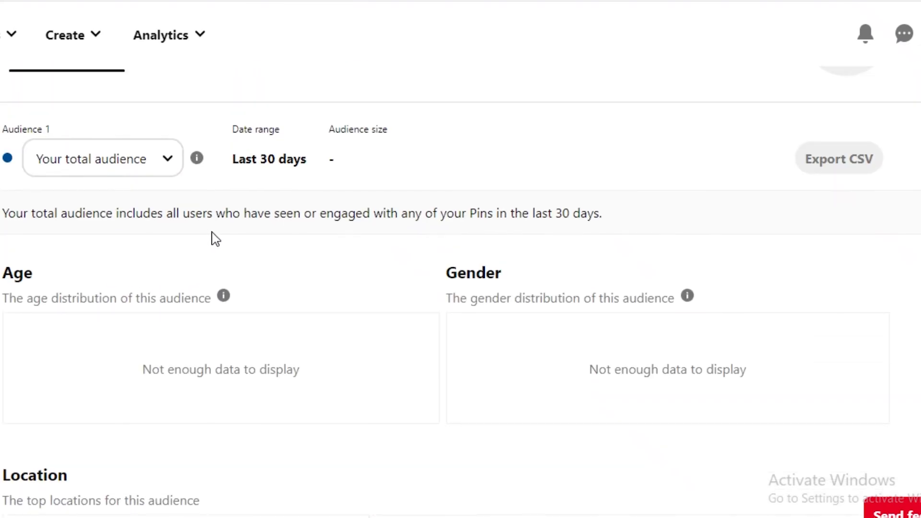
{"action": "scroll", "coordinate": [217, 239], "scroll_direction": "up", "scroll_amount": 3}
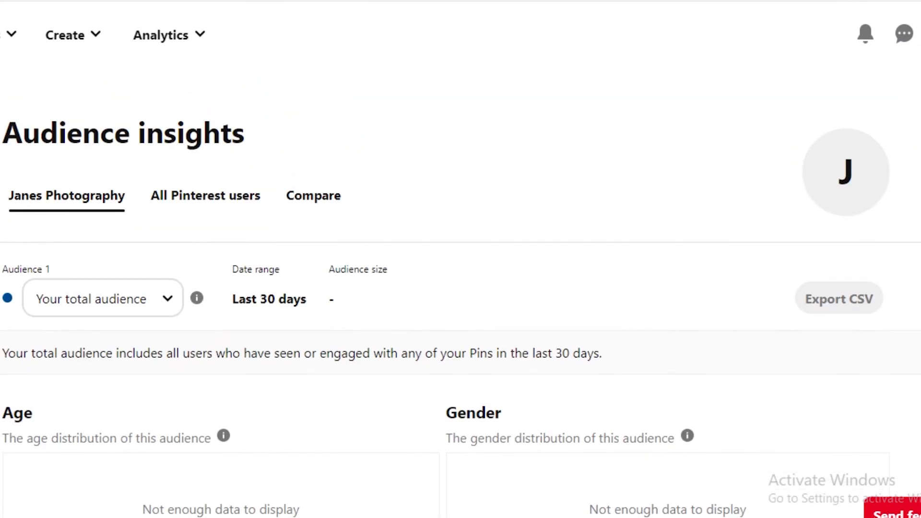
{"action": "scroll", "coordinate": [54, 175], "scroll_direction": "down", "scroll_amount": 7}
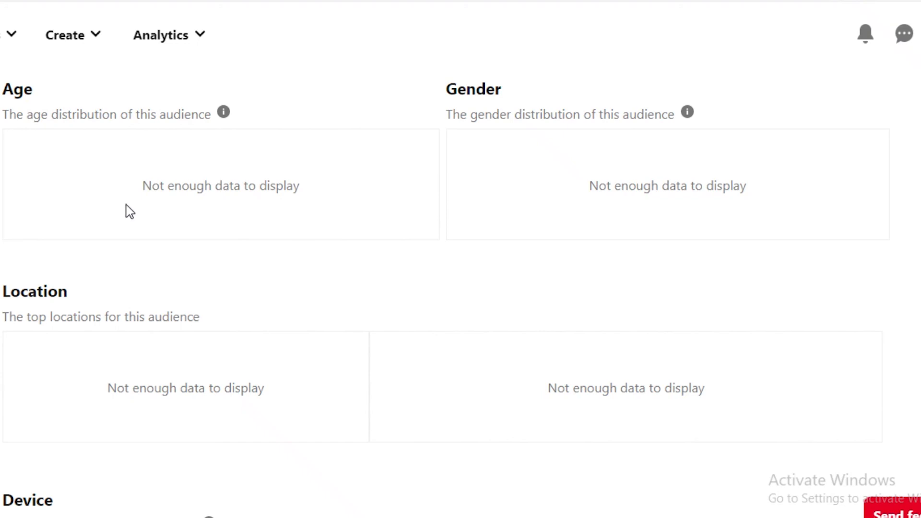
{"action": "scroll", "coordinate": [133, 256], "scroll_direction": "up", "scroll_amount": 3}
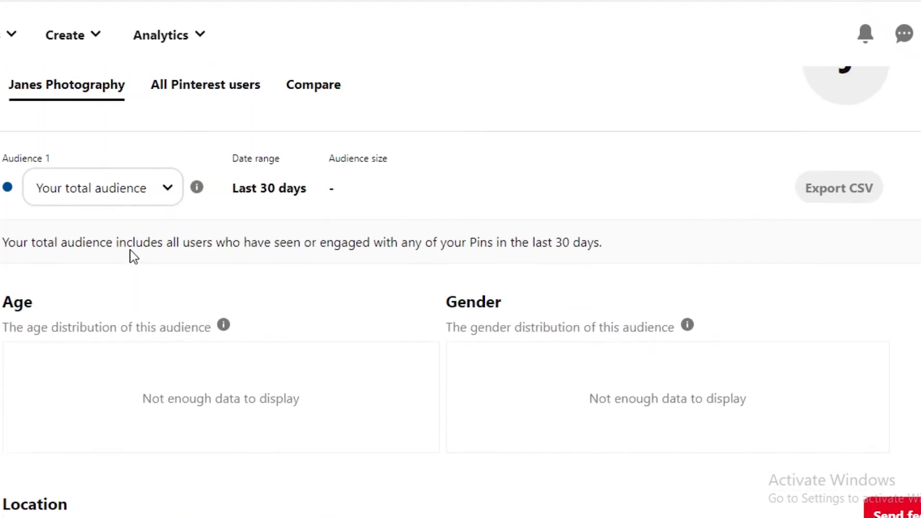
Show the choice between the Business hub and the home feed
{"action": "left_click", "coordinate": [3, 34]}
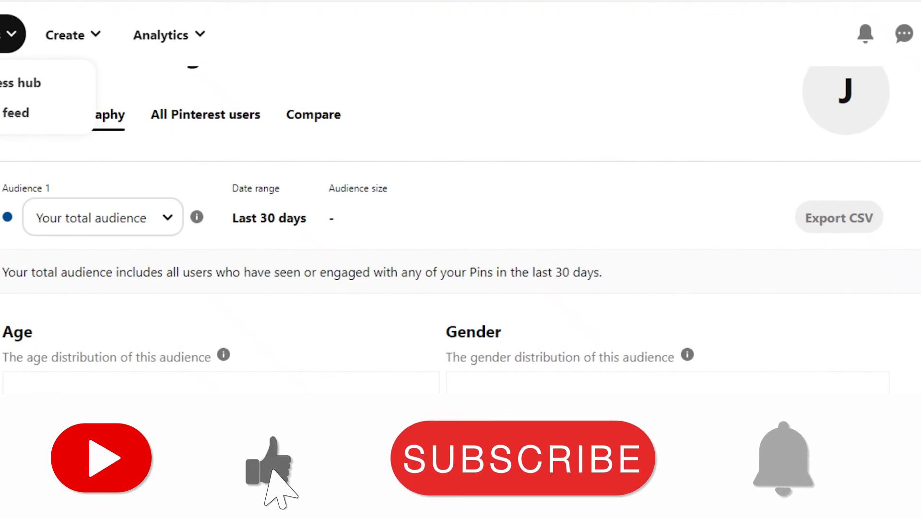